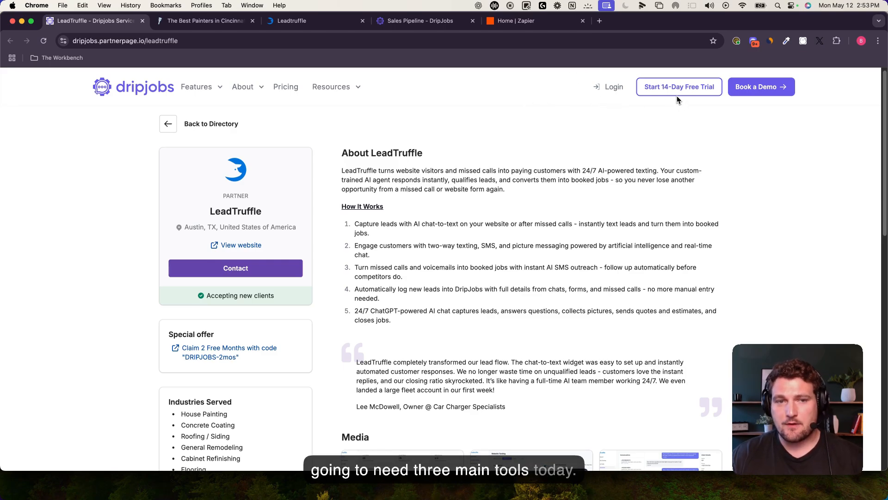
# Step: Review the LeadTruffle dashboard and DripJobs sales pipeline tabs, then go to Zapier's home page
pyautogui.click(307, 19)
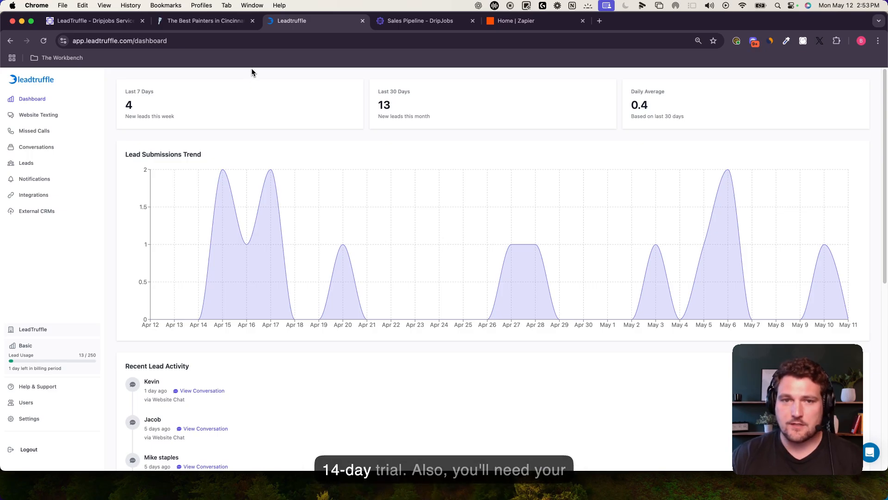
pyautogui.click(379, 25)
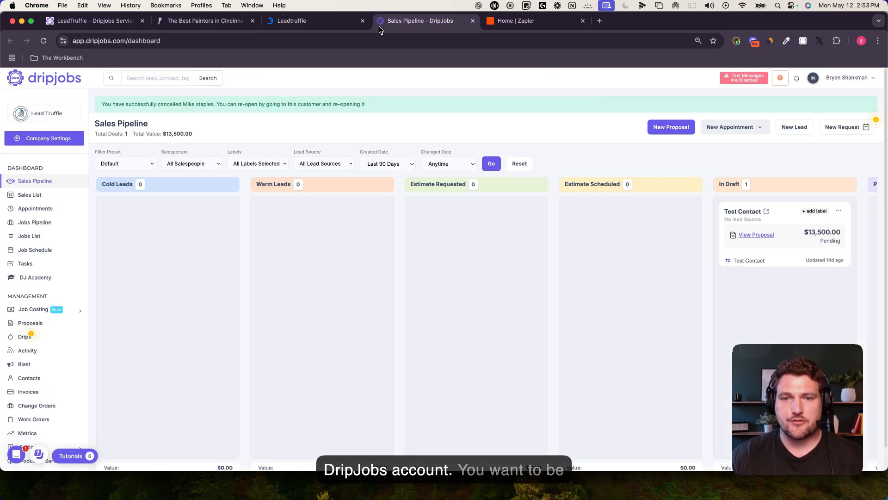
pyautogui.click(515, 23)
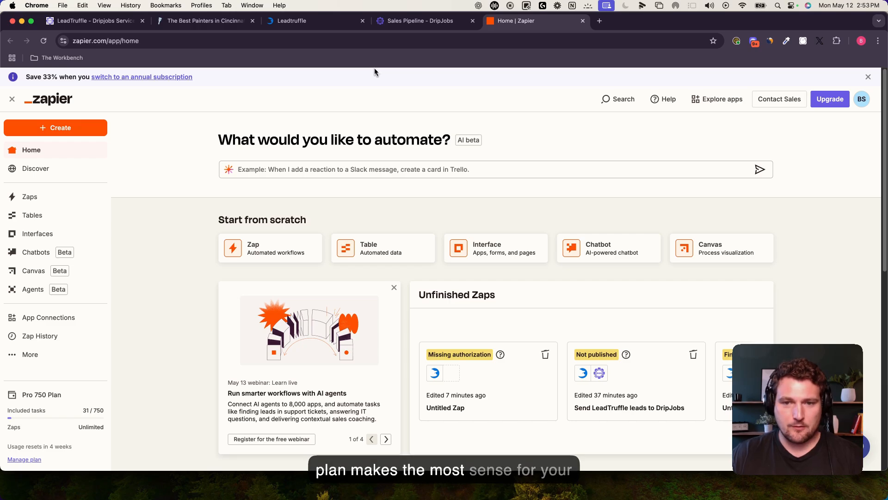
# Step: Open the Cincinnati Painting Co chat widget's Contact Us form and its Name and Phone fields
pyautogui.click(195, 31)
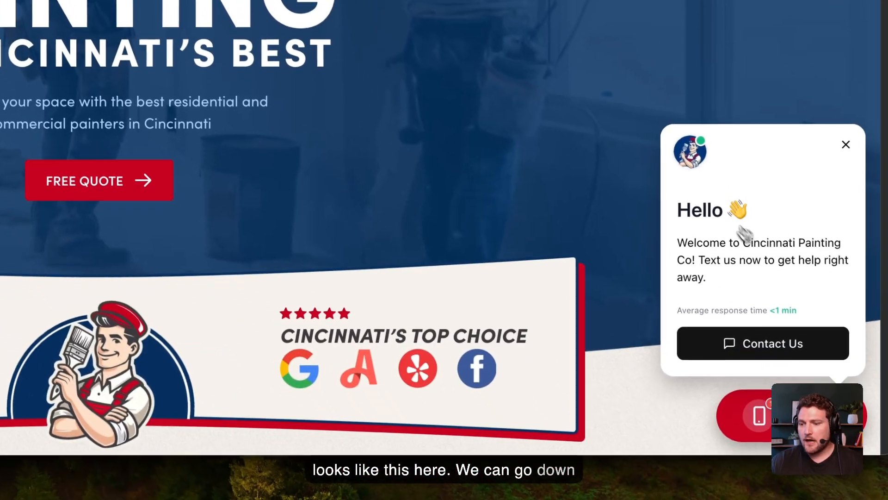
pyautogui.click(754, 347)
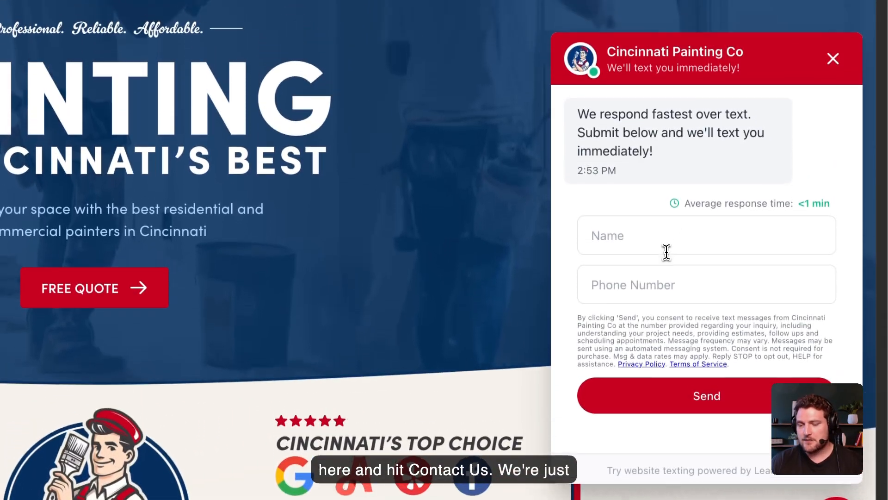
pyautogui.click(666, 260)
pyautogui.click(629, 294)
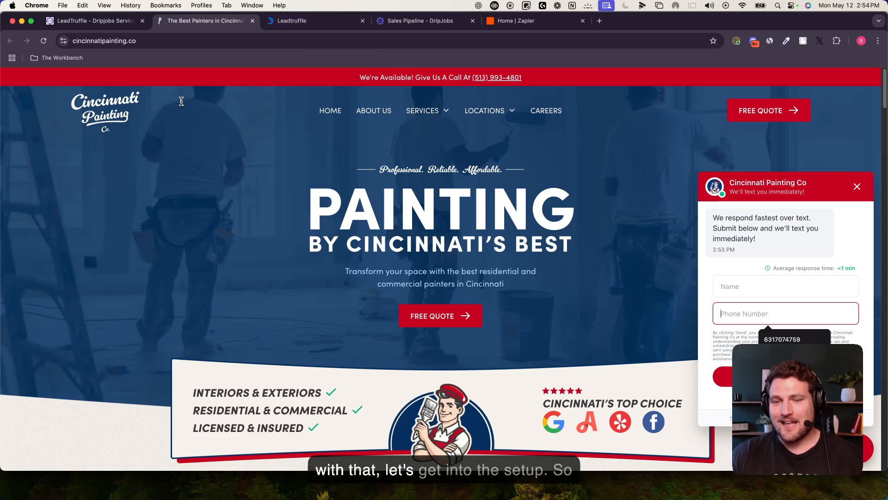
pyautogui.click(296, 26)
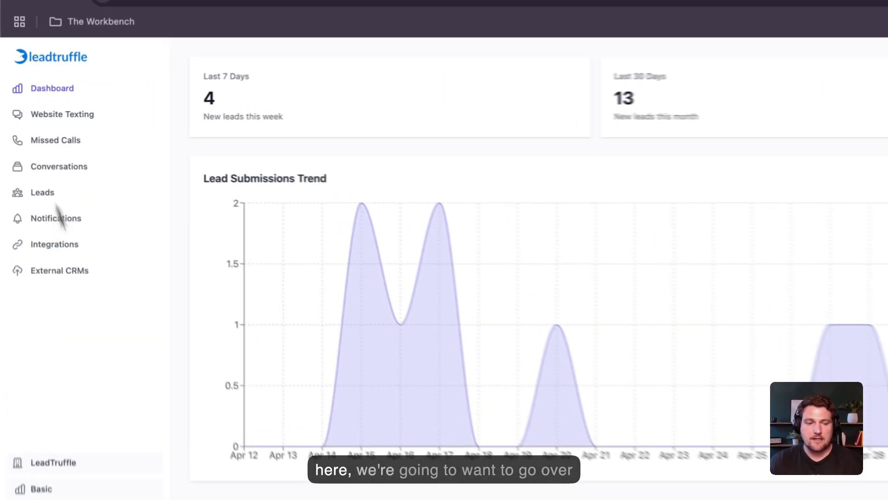
# Step: From LeadTruffle's Integrations webhooks page, choose Connect with Zapier
pyautogui.click(73, 252)
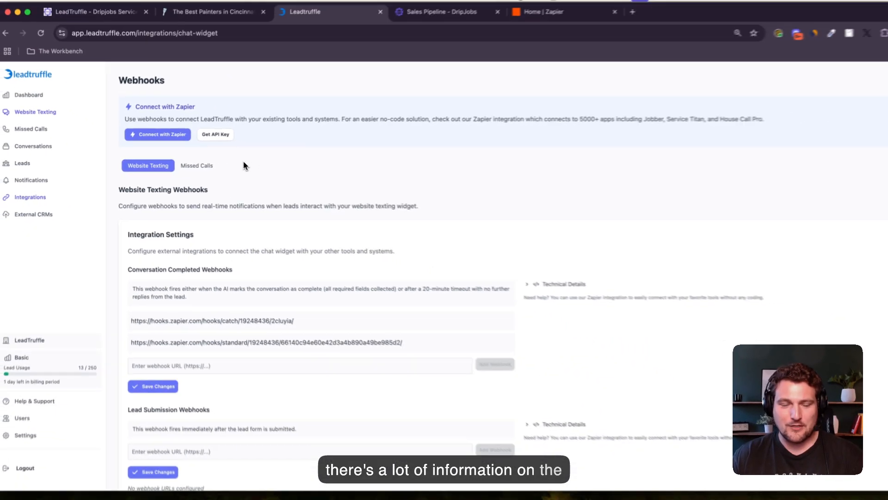
pyautogui.scroll(-3, 248, 185)
pyautogui.scroll(3, 252, 208)
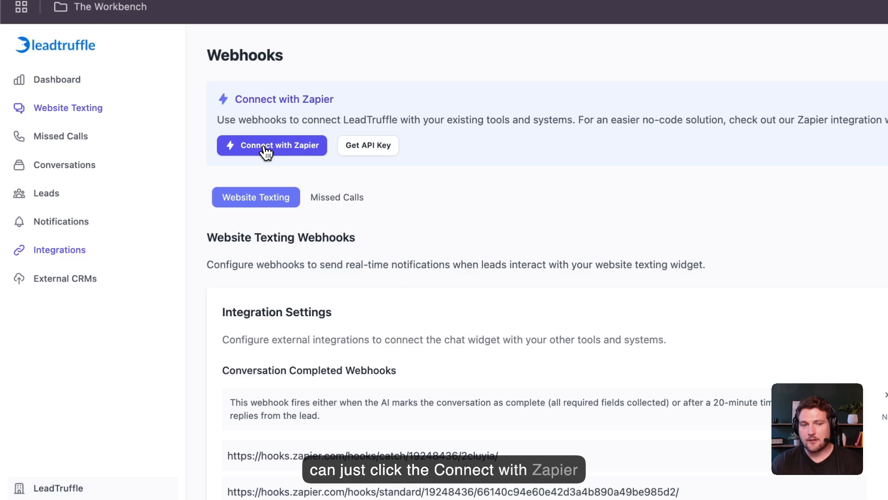
pyautogui.click(272, 149)
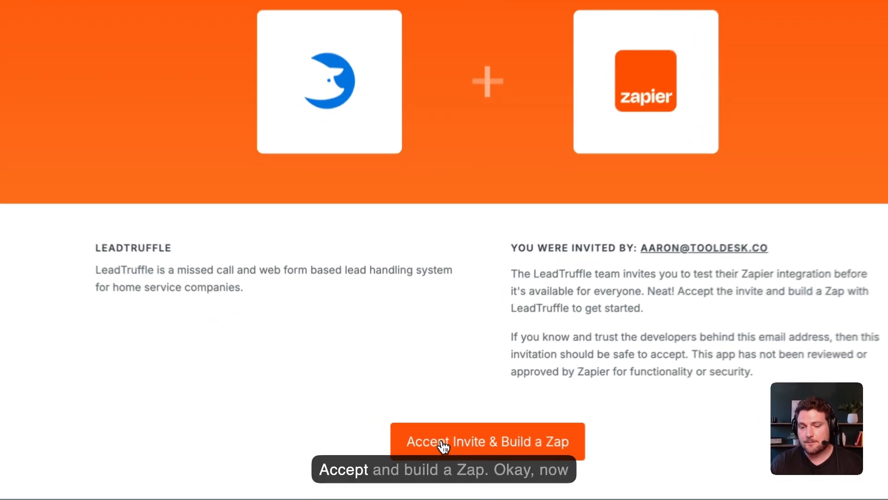
# Step: Accept the private LeadTruffle app invite and build a Zap
pyautogui.click(443, 443)
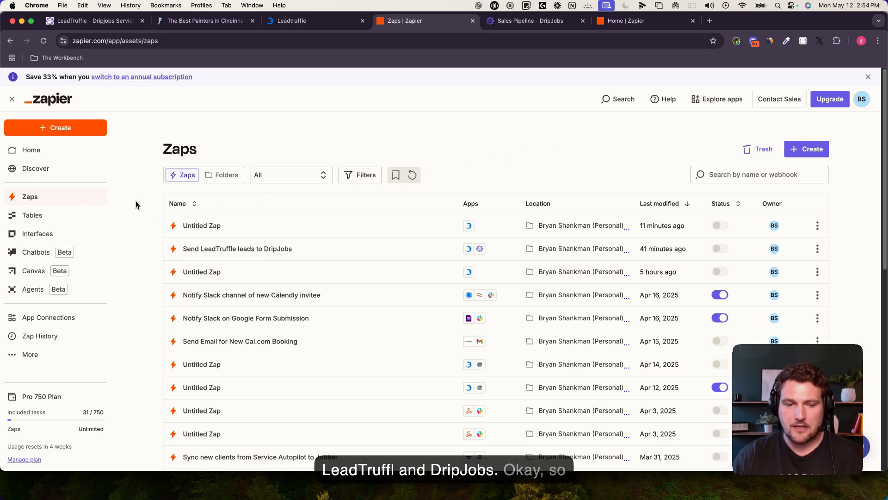
# Step: Create a new Zap and set LeadTruffle (1.0.0) as its trigger app
pyautogui.click(59, 131)
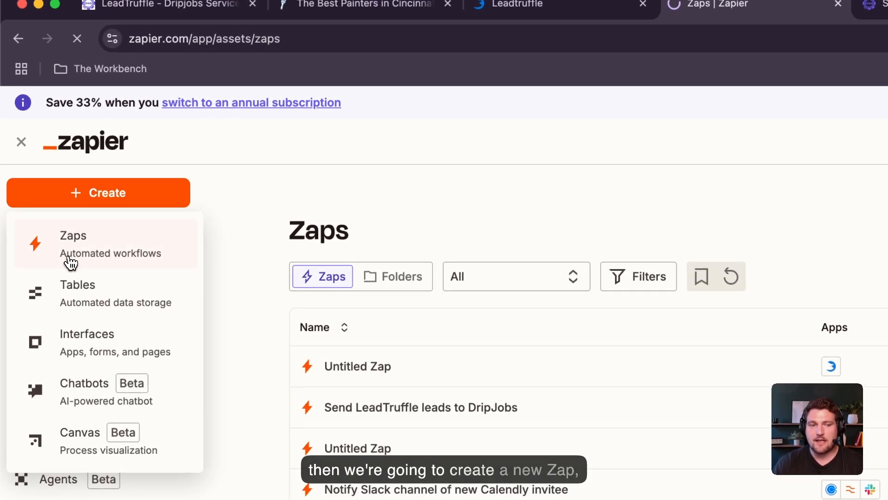
pyautogui.click(71, 250)
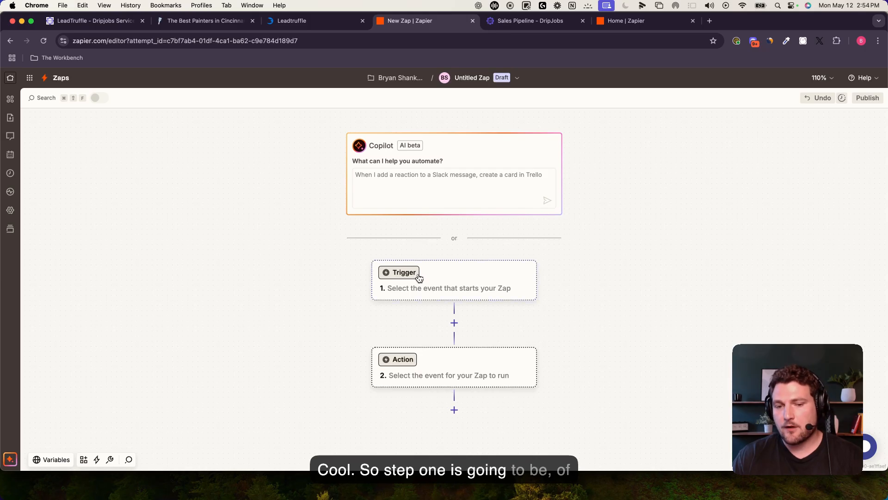
pyautogui.click(446, 278)
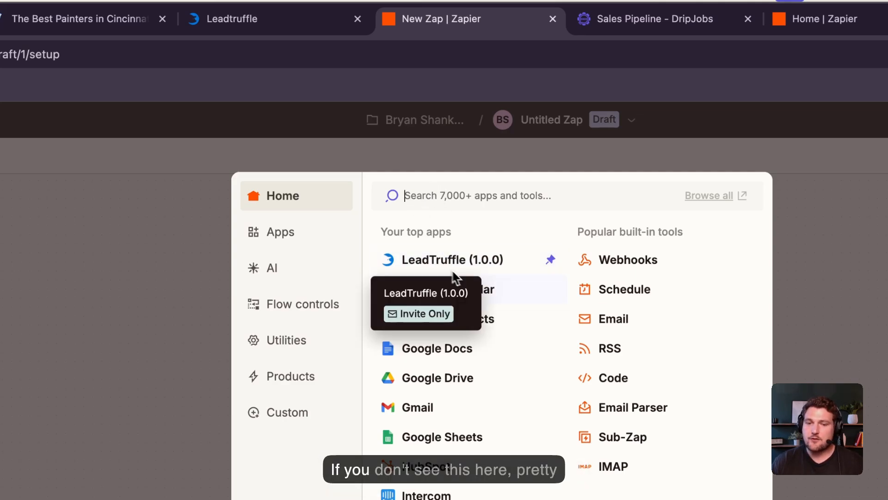
pyautogui.write('leadt')
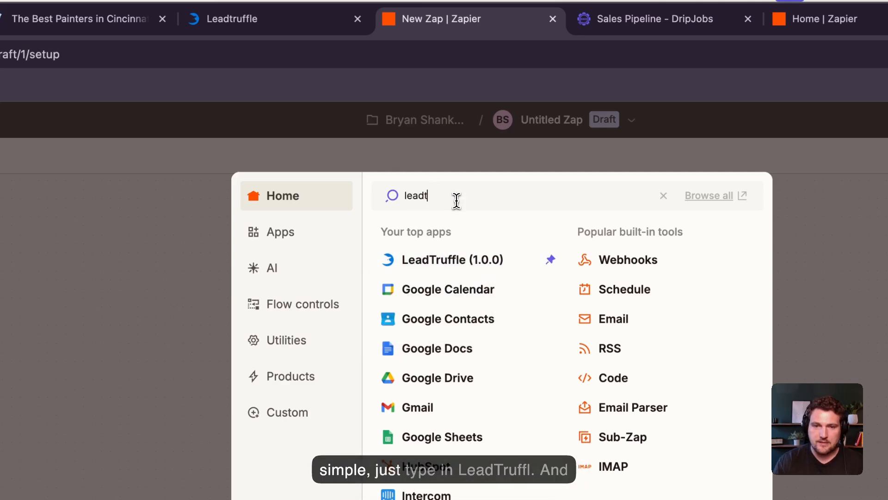
pyautogui.write('ruffle')
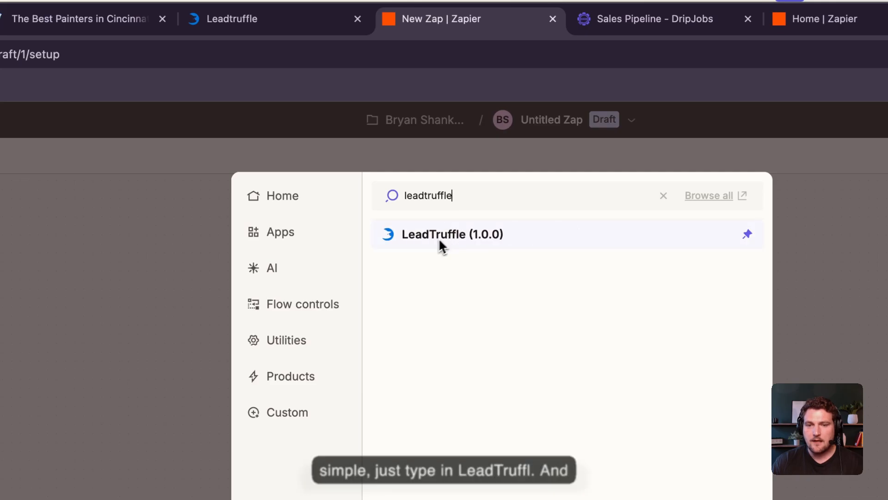
pyautogui.click(477, 241)
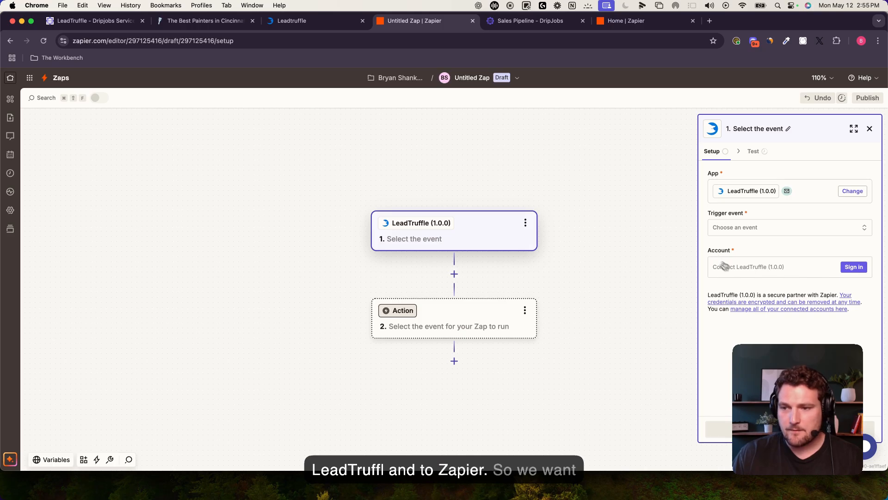
# Step: Start the LeadTruffle account sign-in and enter the company name in the popup
pyautogui.click(854, 267)
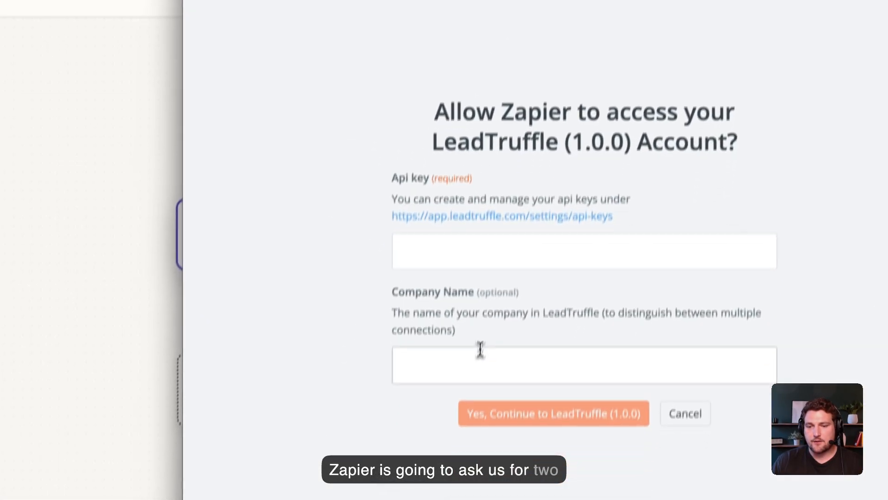
pyautogui.click(480, 363)
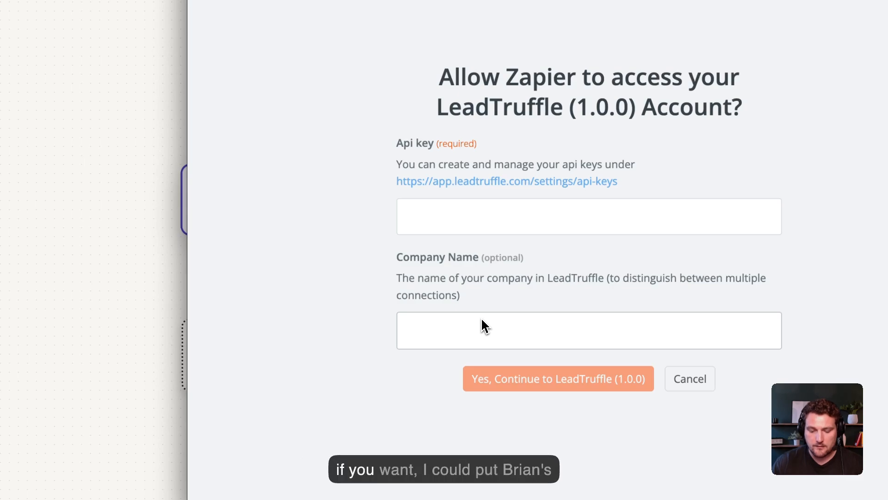
pyautogui.write("Bryan's Painit")
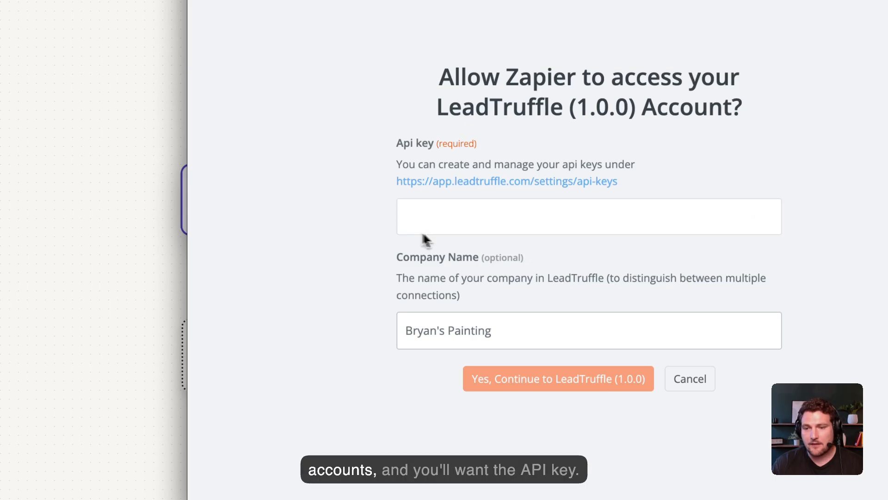
# Step: Create a LeadTruffle API key labelled 'Zapier <> DripJobs'
pyautogui.click(468, 188)
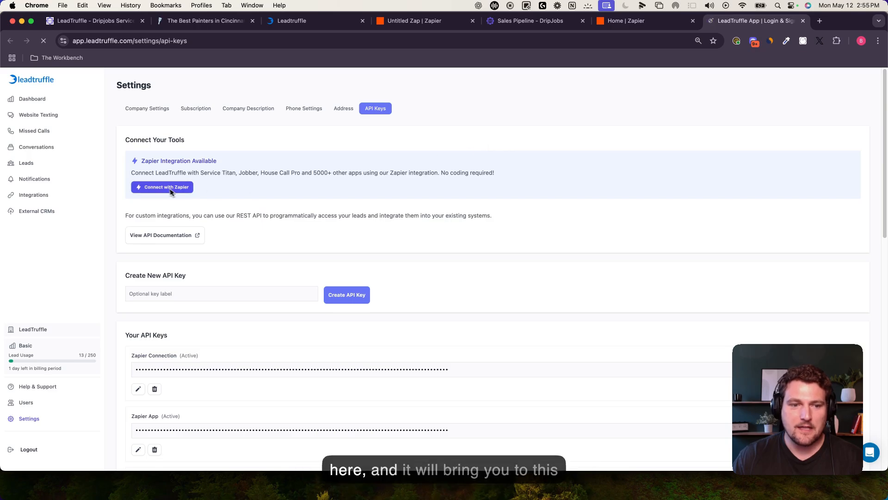
pyautogui.scroll(-3, 226, 271)
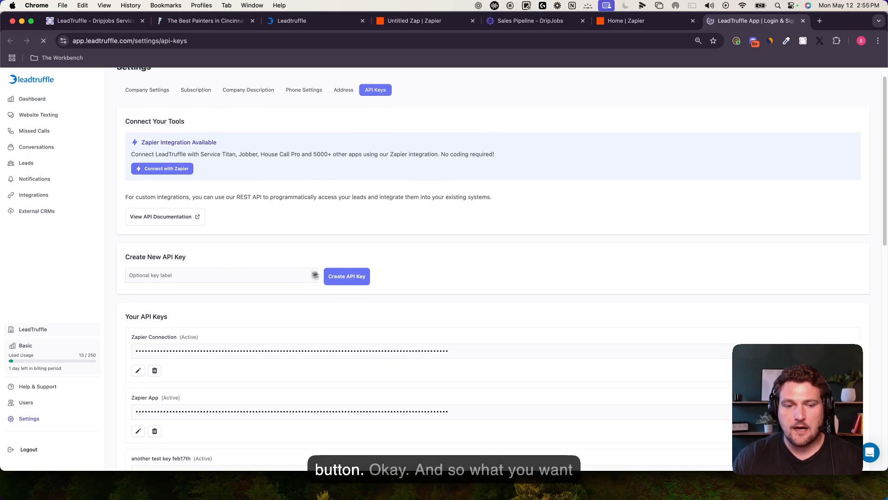
pyautogui.click(183, 208)
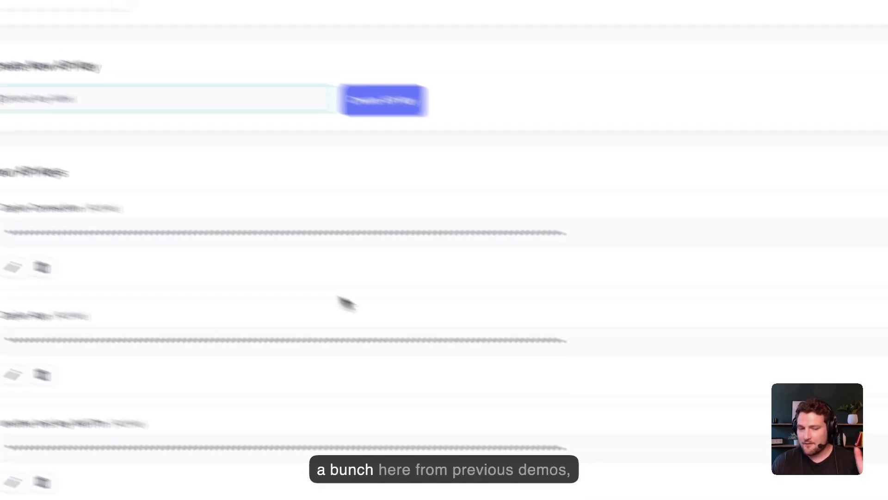
pyautogui.write('Z')
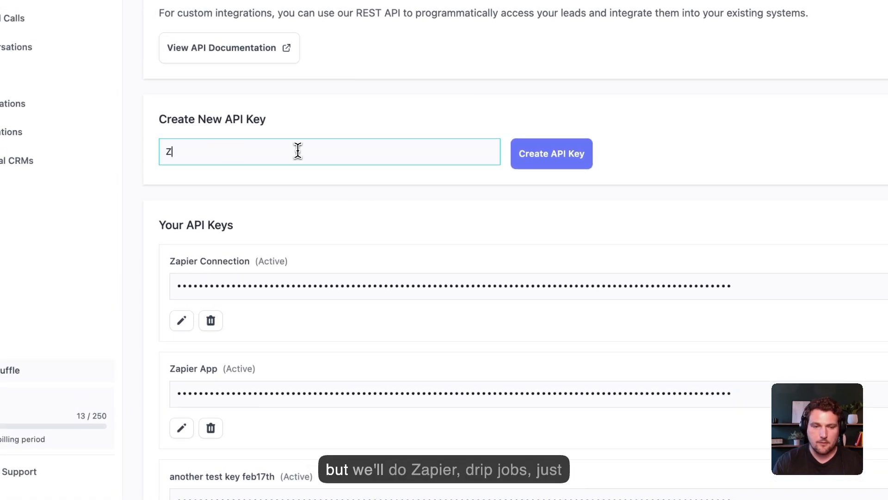
pyautogui.write('apier <> DR')
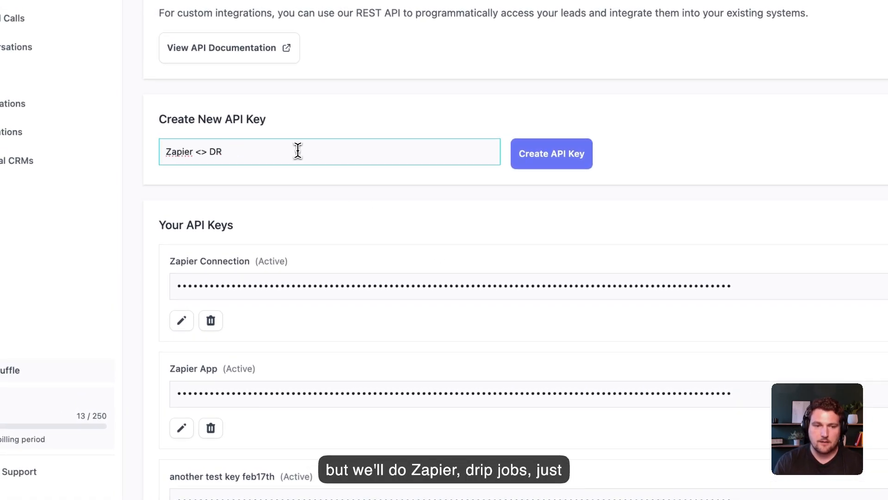
pyautogui.press('BackSpace')
pyautogui.write('rip')
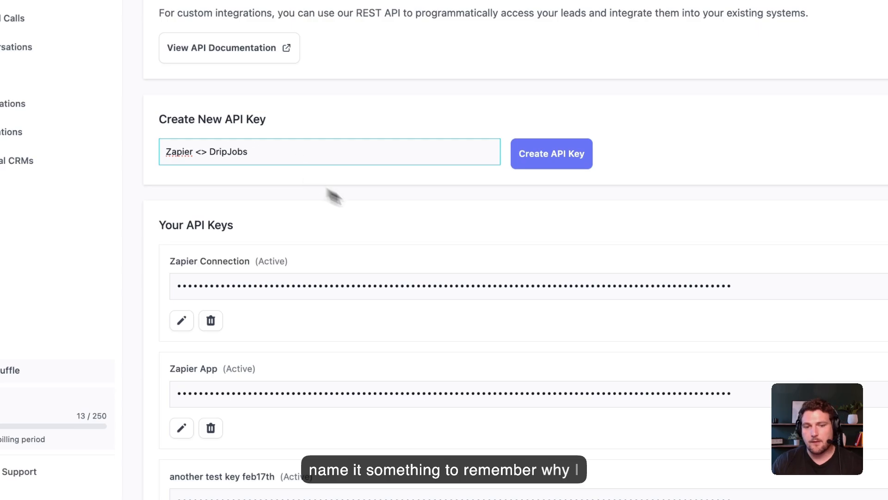
pyautogui.write('Jobs')
pyautogui.click(571, 156)
# Step: Copy the new API key and go back to the Zapier tab
pyautogui.scroll(-1, 510, 222)
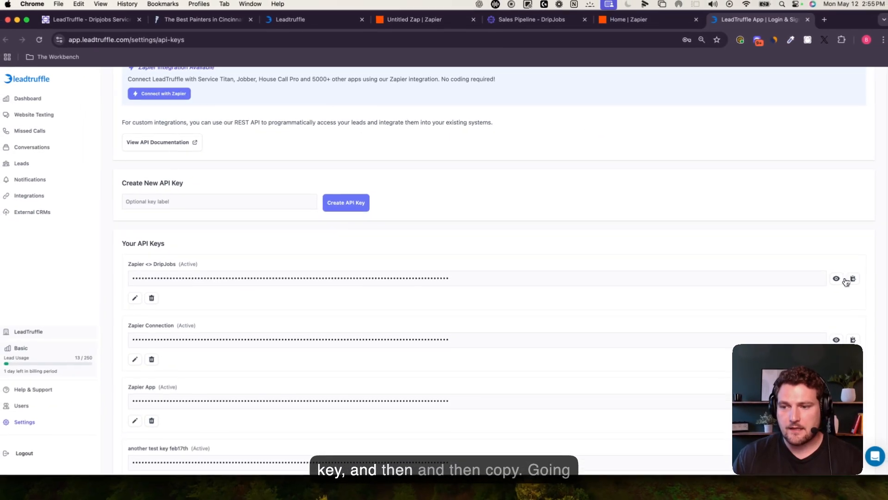
pyautogui.click(847, 280)
pyautogui.click(627, 20)
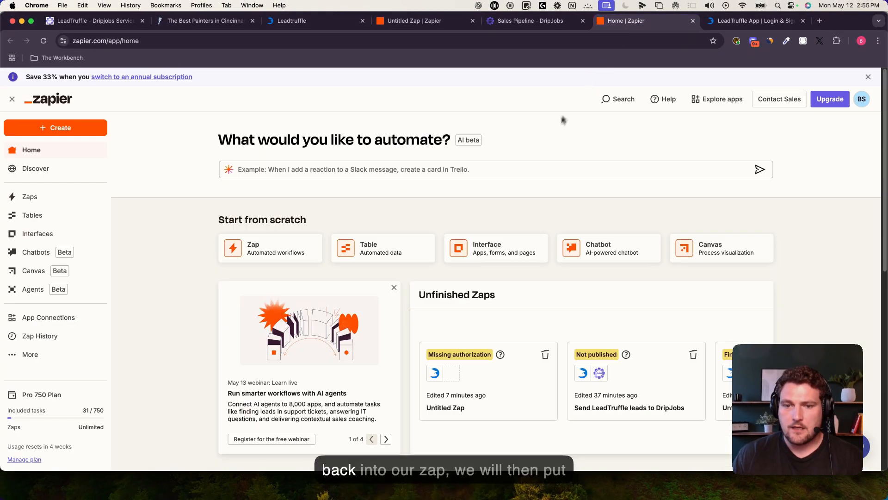
# Step: Paste the copied API key into the LeadTruffle connection popup and confirm the connection
pyautogui.click(423, 21)
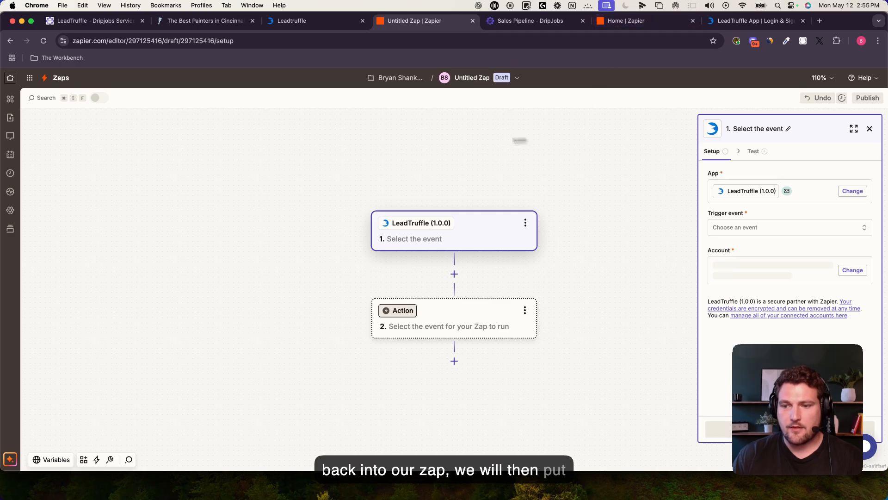
pyautogui.hotkey('ctrl', 'Up')
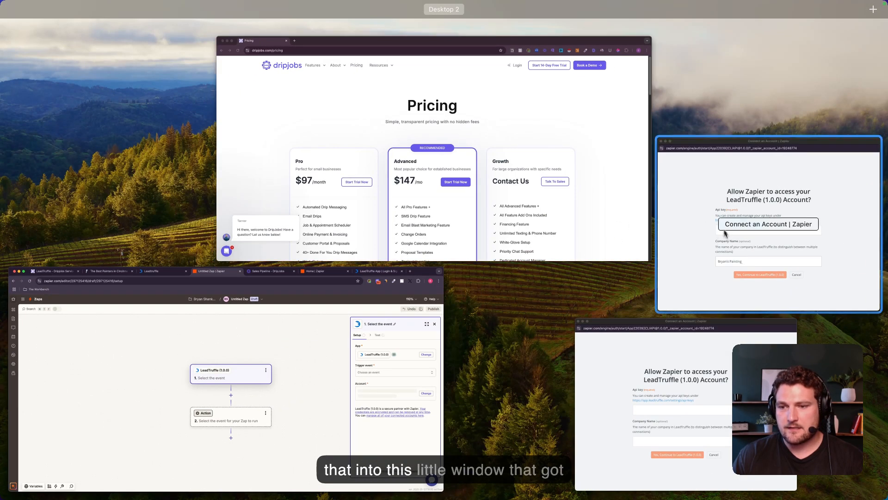
pyautogui.click(740, 231)
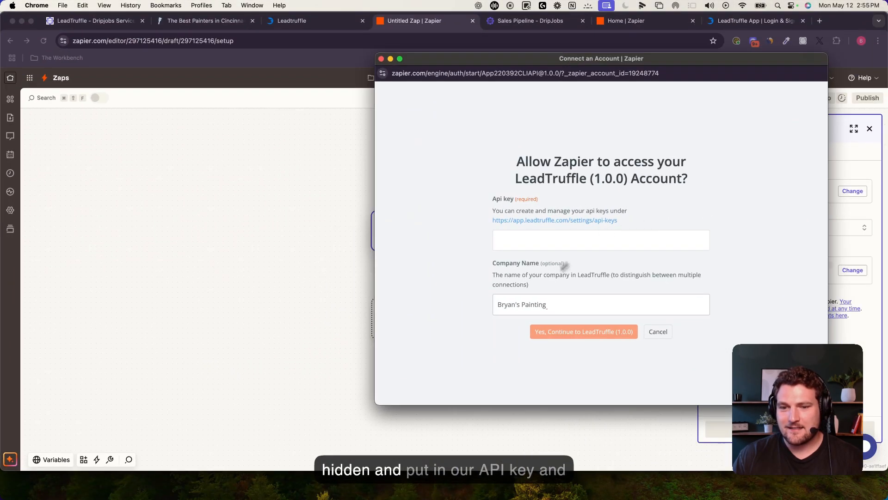
pyautogui.click(555, 240)
pyautogui.press('super+v')
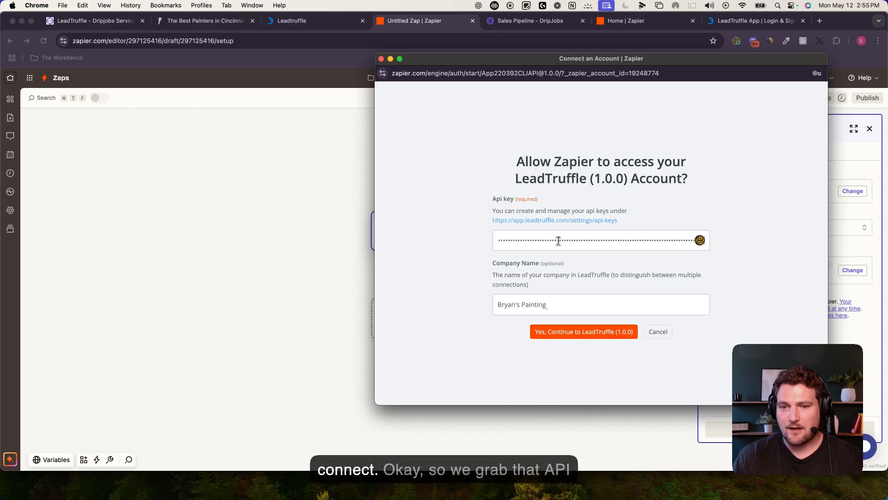
pyautogui.click(576, 332)
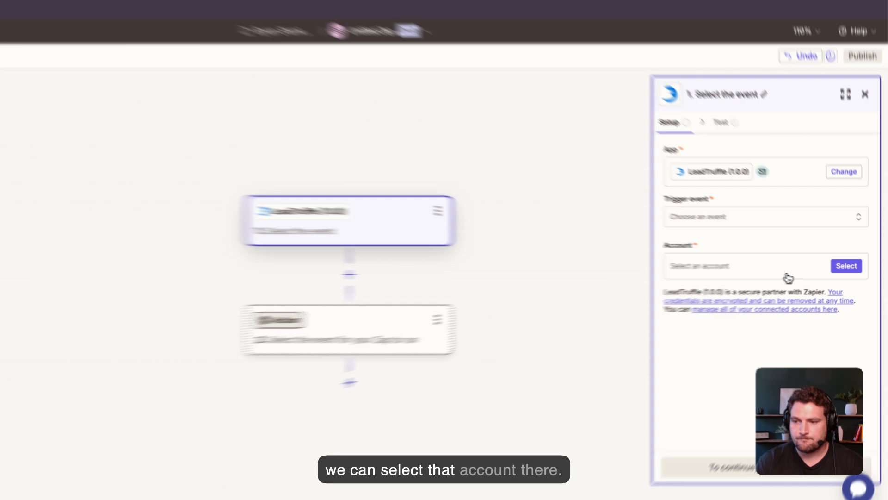
# Step: Choose the connected LeadTruffle account and the 'Conversation Completed - New Chat Widget Lead' trigger event
pyautogui.click(855, 266)
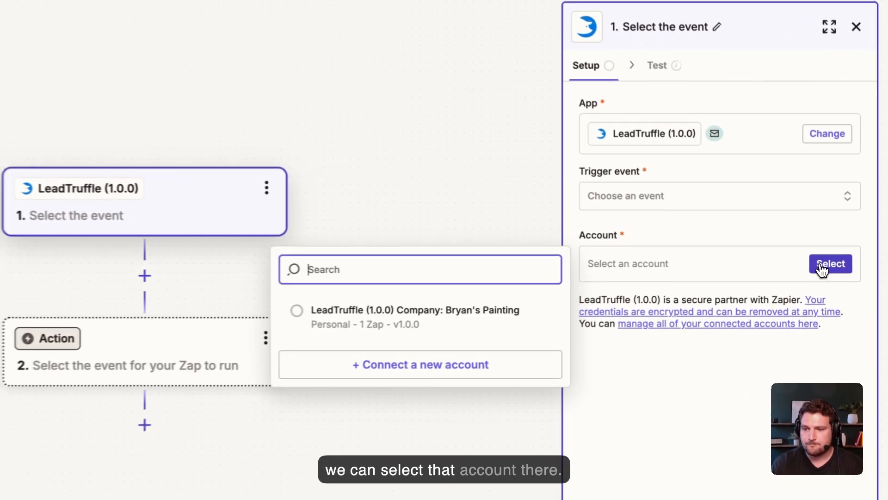
pyautogui.click(599, 296)
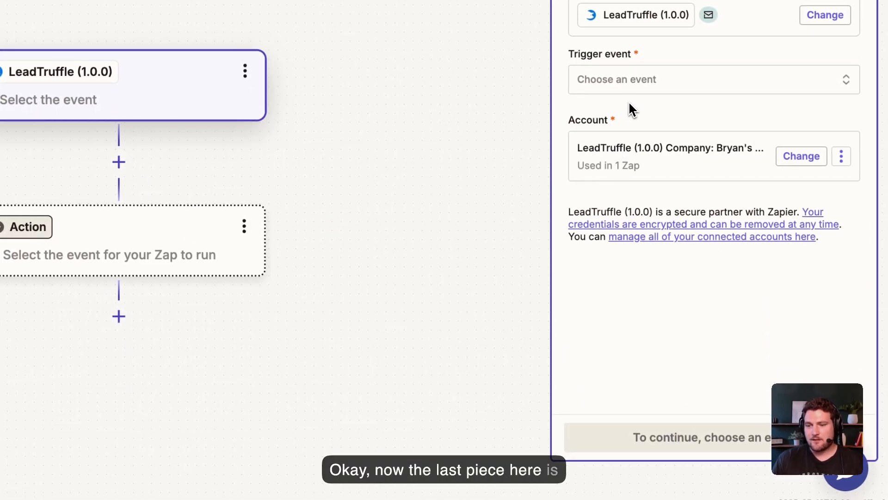
pyautogui.click(639, 88)
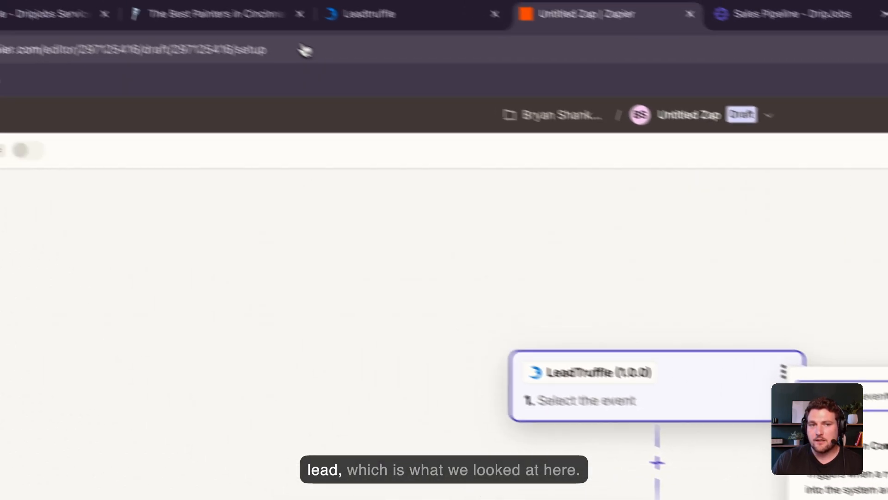
pyautogui.click(289, 42)
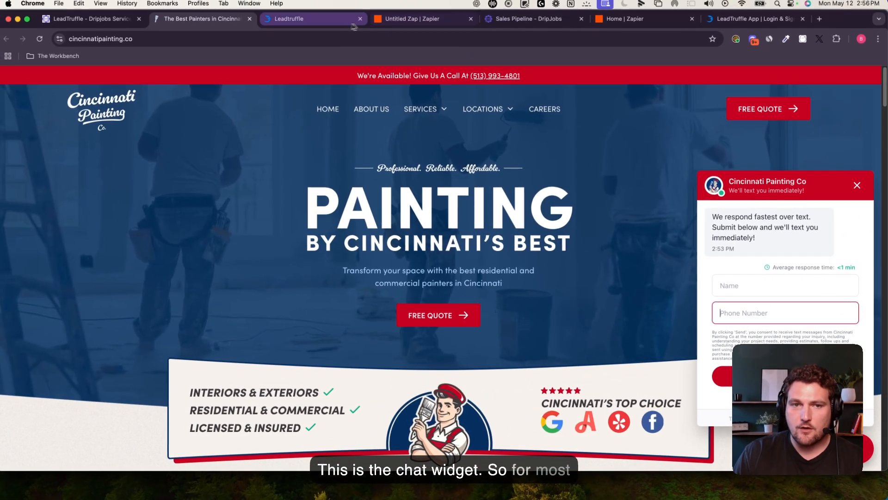
pyautogui.click(340, 24)
pyautogui.click(434, 23)
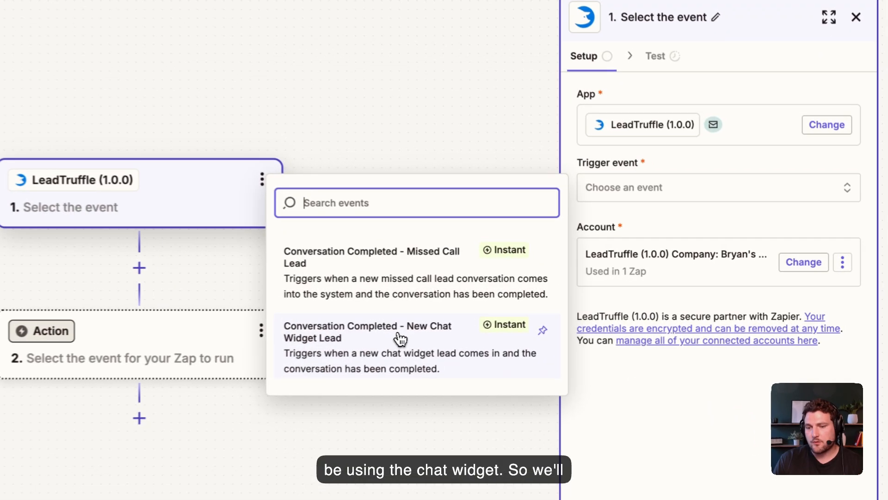
pyautogui.click(584, 313)
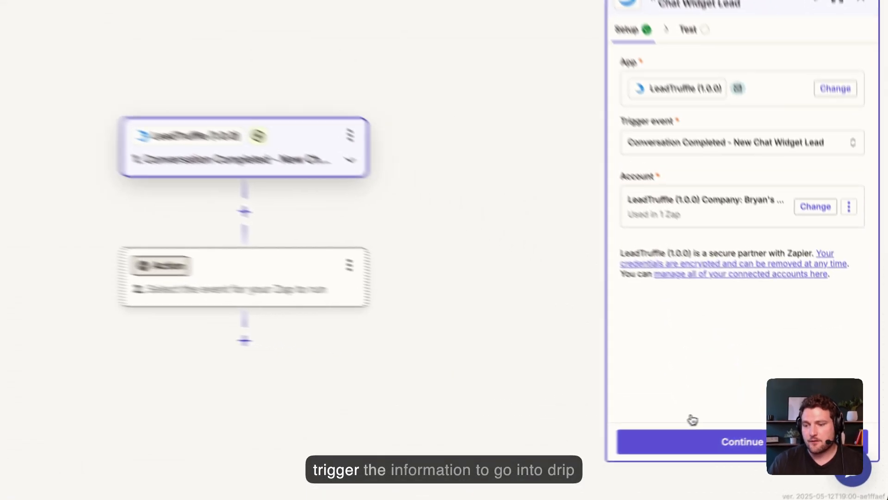
# Step: Test the trigger, compare the Lead B and Lead A records, and continue with Lead A
pyautogui.click(754, 428)
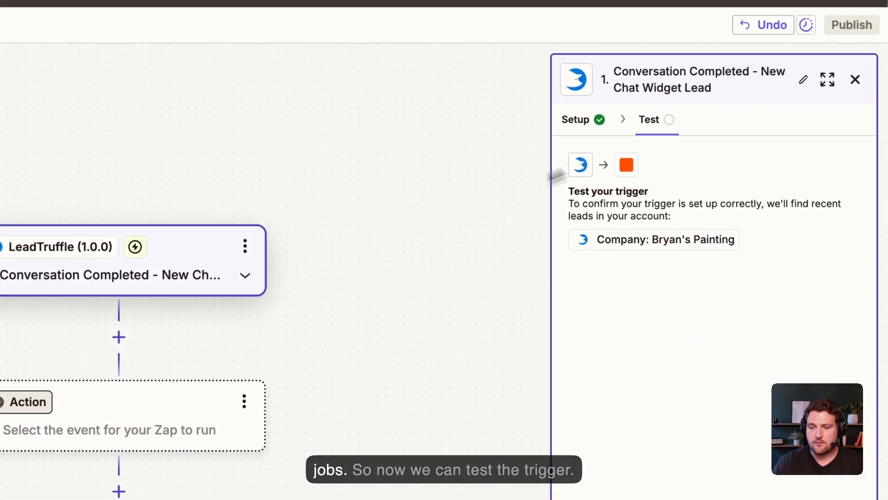
pyautogui.click(729, 376)
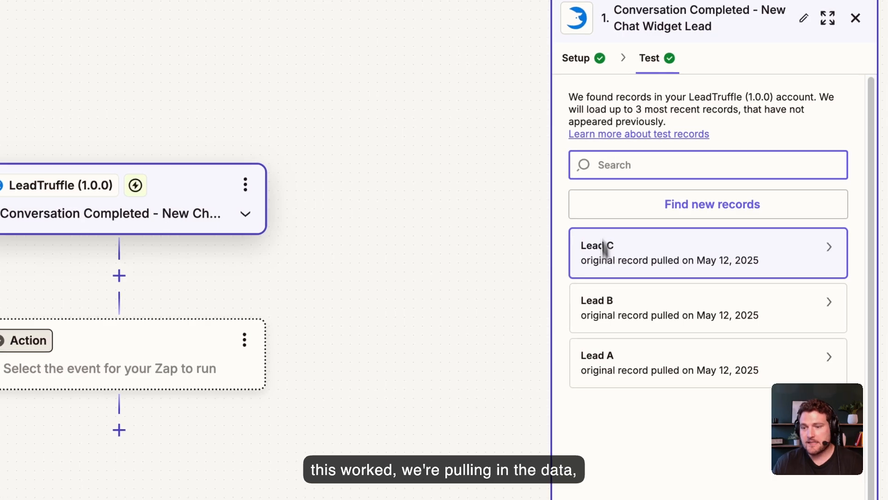
pyautogui.click(610, 308)
pyautogui.click(676, 359)
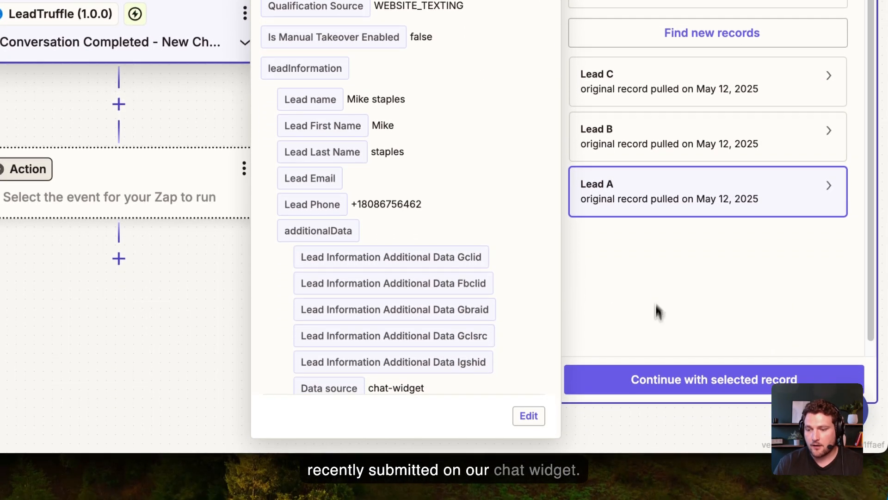
pyautogui.click(658, 377)
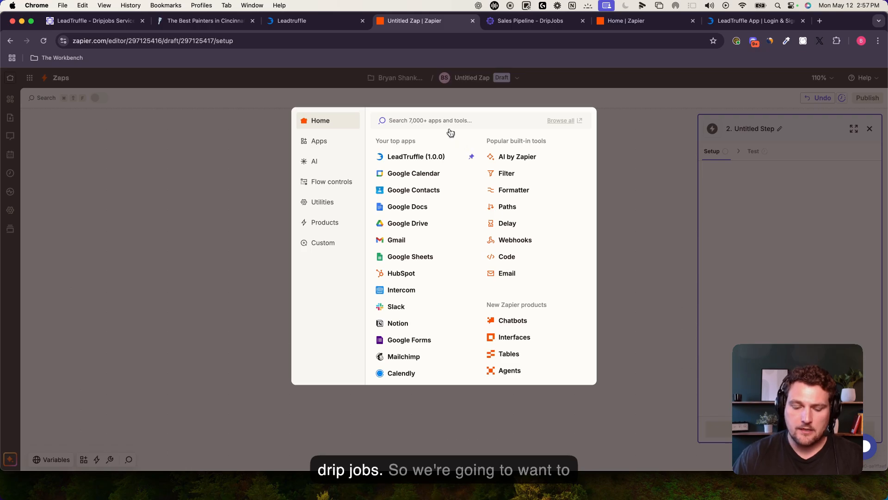
# Step: Choose DripJobs as the step 2 app and open the app.dripjobs.com/settings page to locate its API key
pyautogui.write('DripJob')
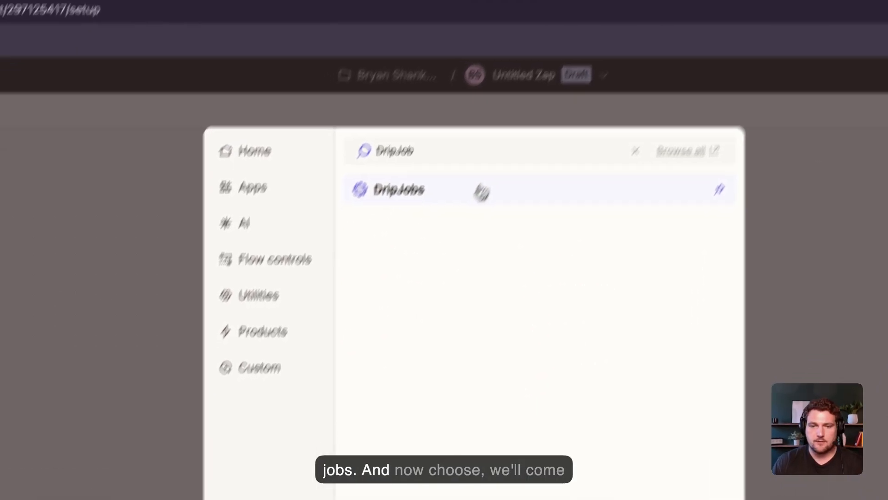
pyautogui.click(448, 243)
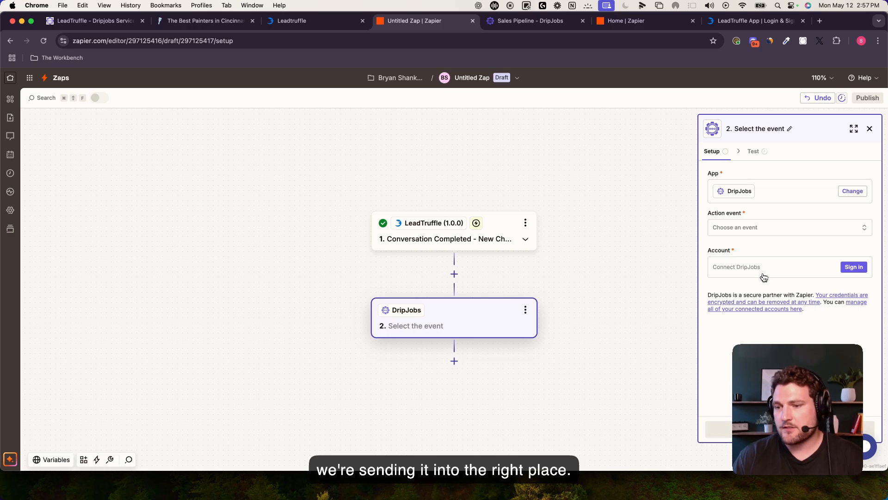
pyautogui.click(854, 267)
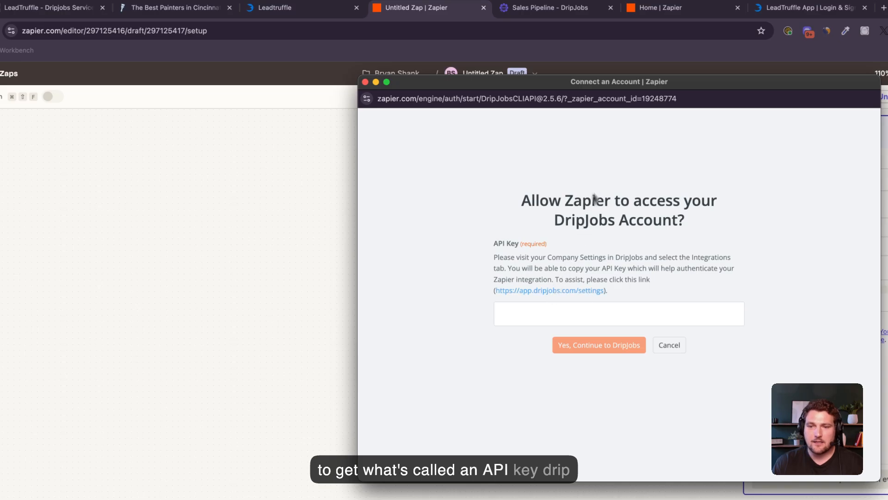
pyautogui.click(544, 290)
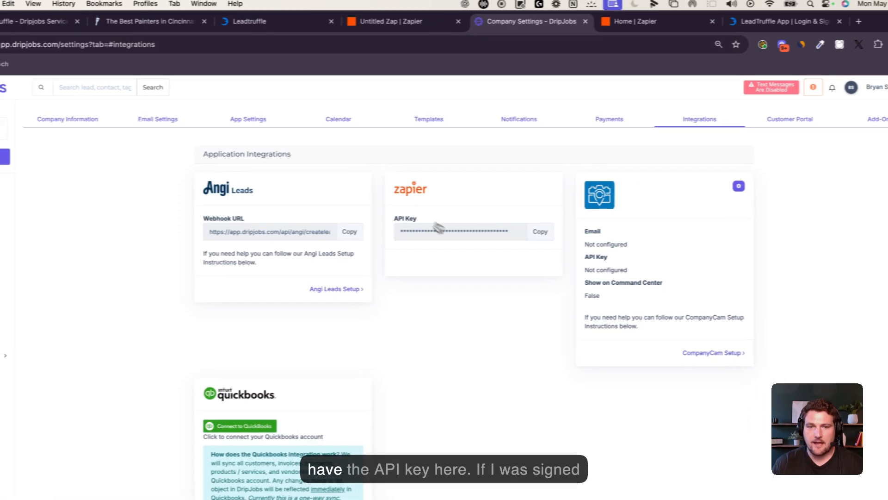
# Step: Copy the Zapier API key from DripJobs' Integrations tab and go back to the Untitled Zap editor
pyautogui.click(539, 232)
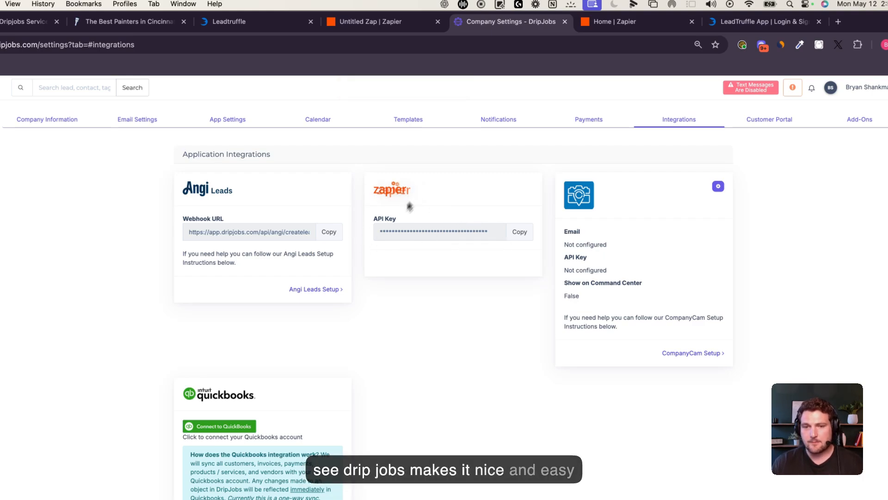
pyautogui.click(528, 232)
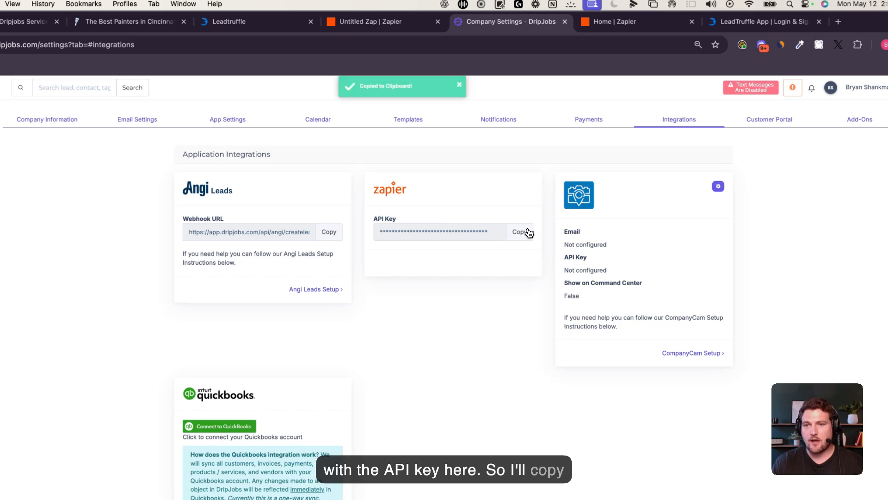
pyautogui.click(403, 24)
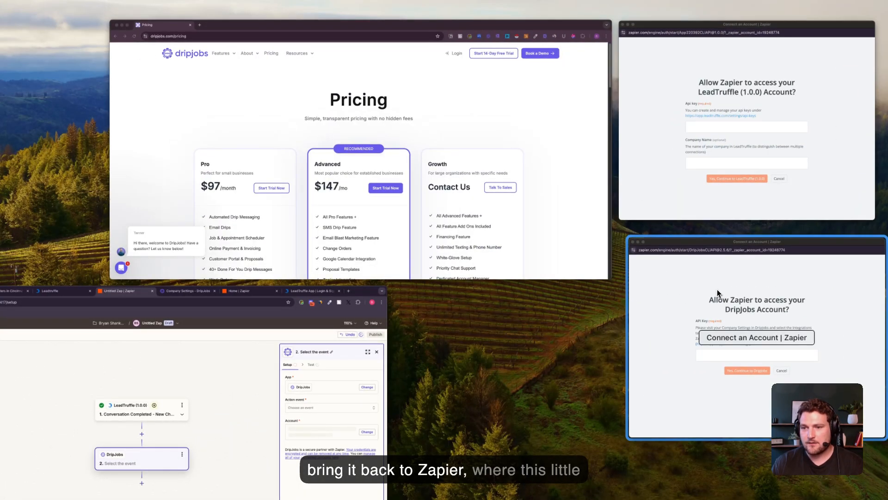
# Step: Paste the copied API key into the Connect an Account popup and connect the 'DripJobs Lead Truffle' account
pyautogui.click(717, 294)
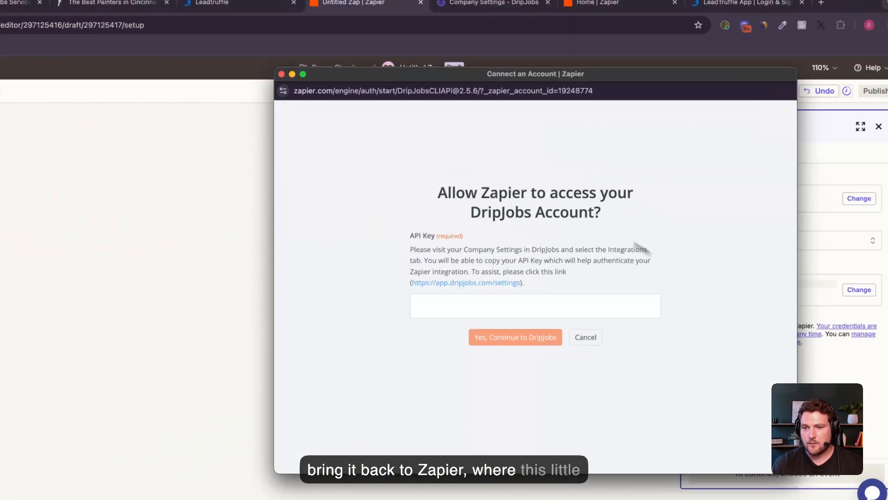
pyautogui.moveTo(495, 78); pyautogui.dragTo(454, 68)
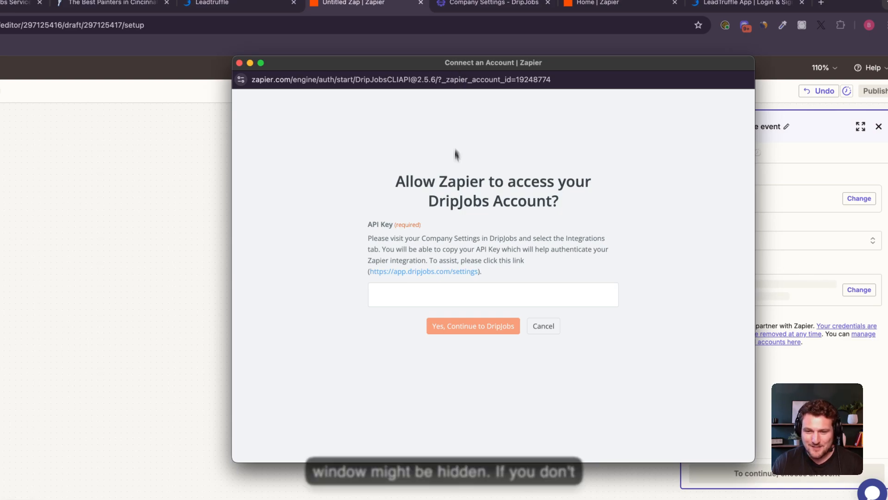
pyautogui.click(424, 292)
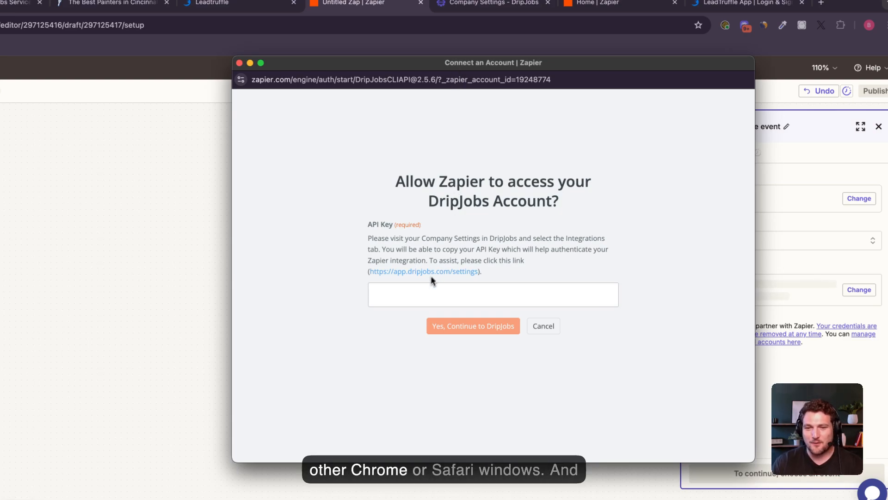
pyautogui.press('cmd+v')
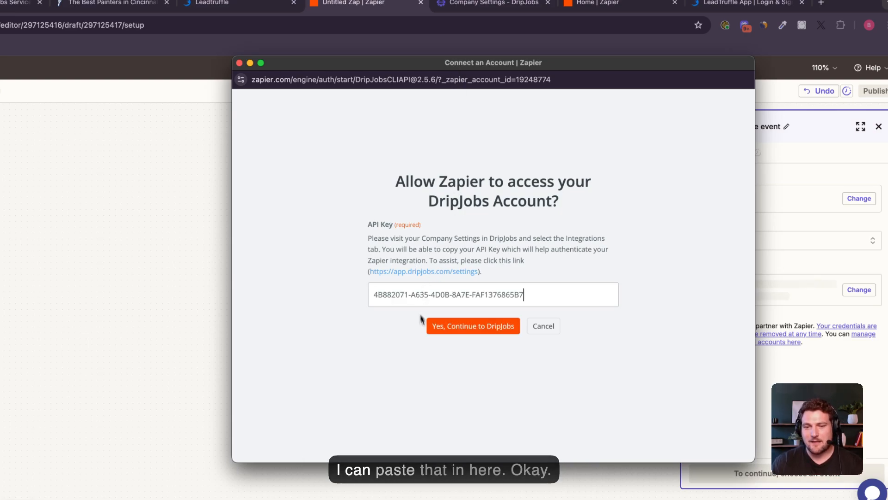
pyautogui.click(459, 335)
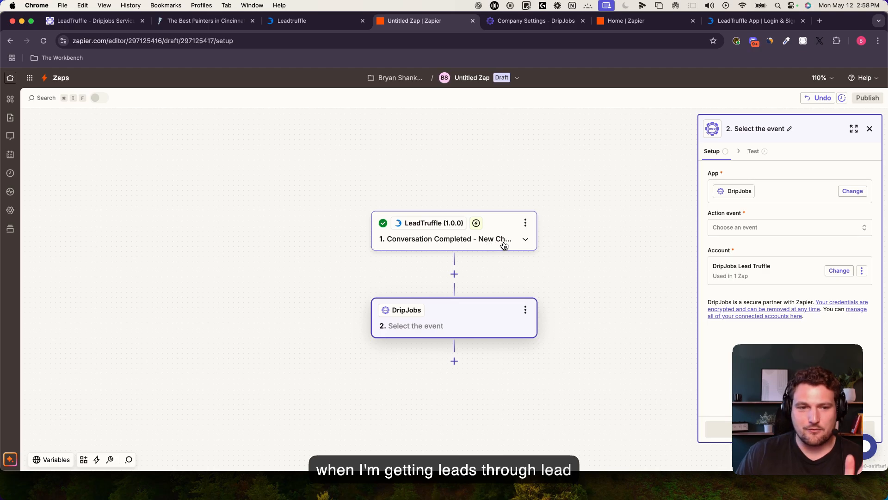
# Step: Pick Create Lead as the DripJobs action event and continue to the Configure tab
pyautogui.click(748, 227)
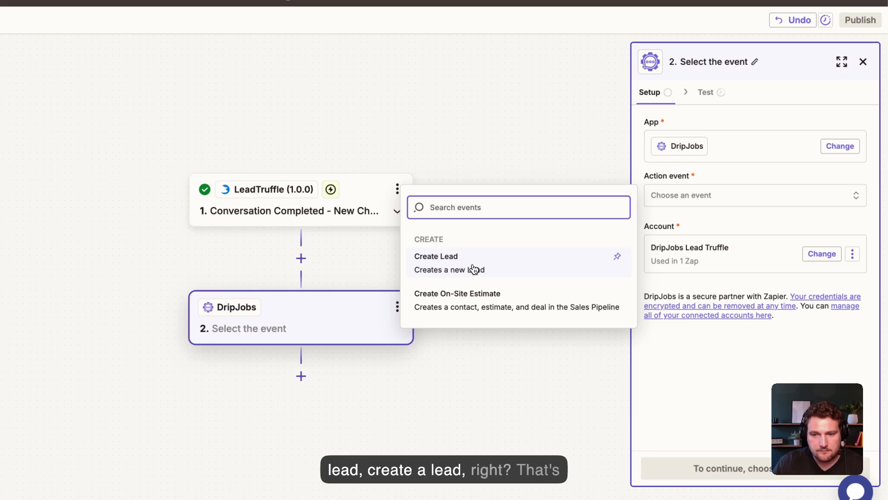
pyautogui.click(474, 268)
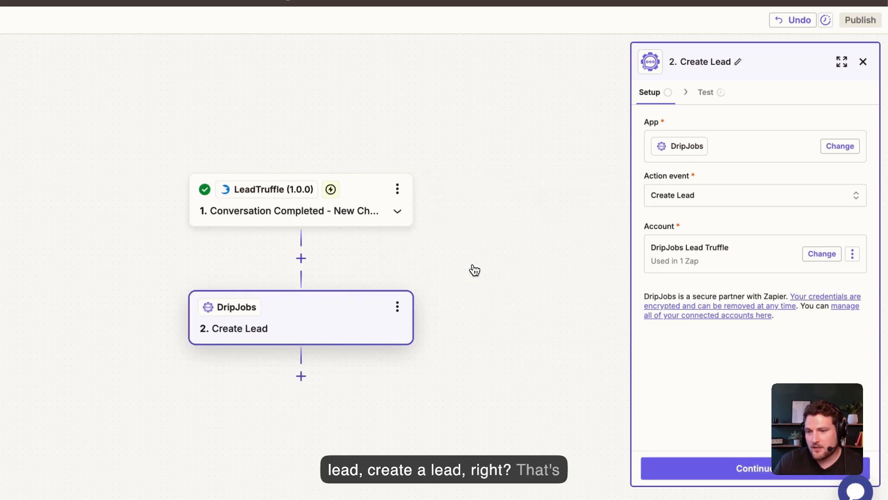
pyautogui.click(745, 467)
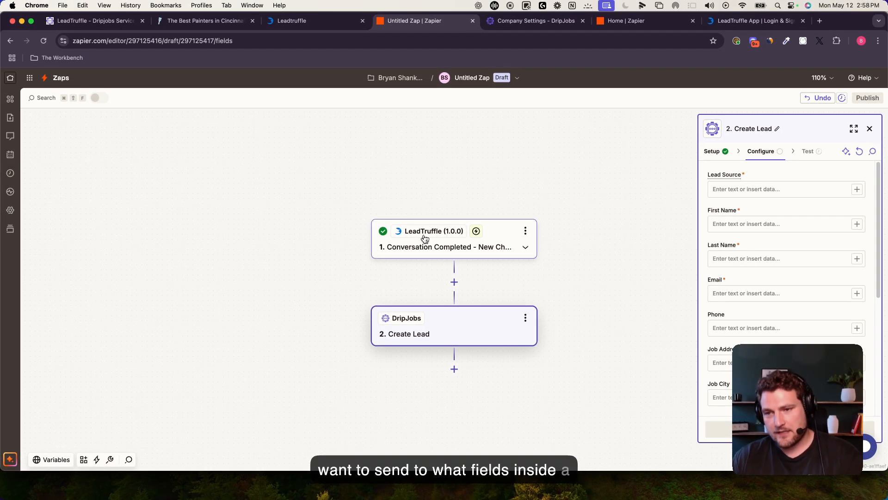
# Step: Enter the fixed text 'LeadTruffle' in Lead Source after searching the data list for a source field
pyautogui.click(752, 187)
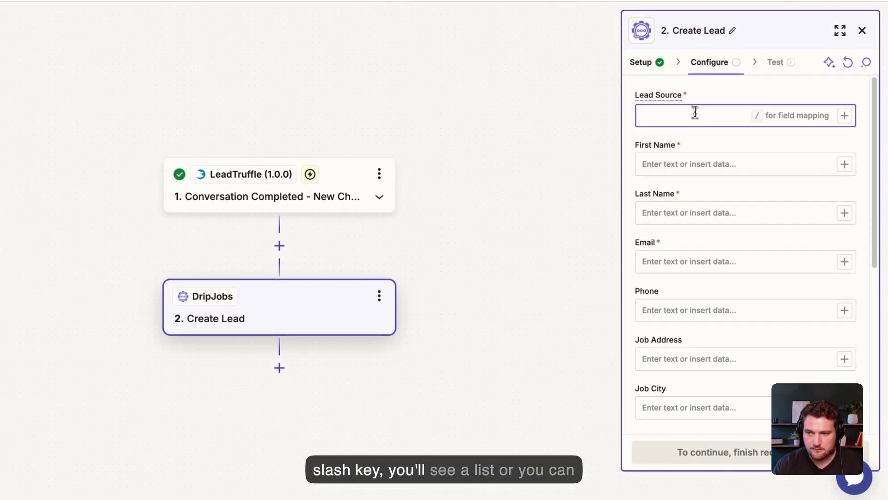
pyautogui.write('/')
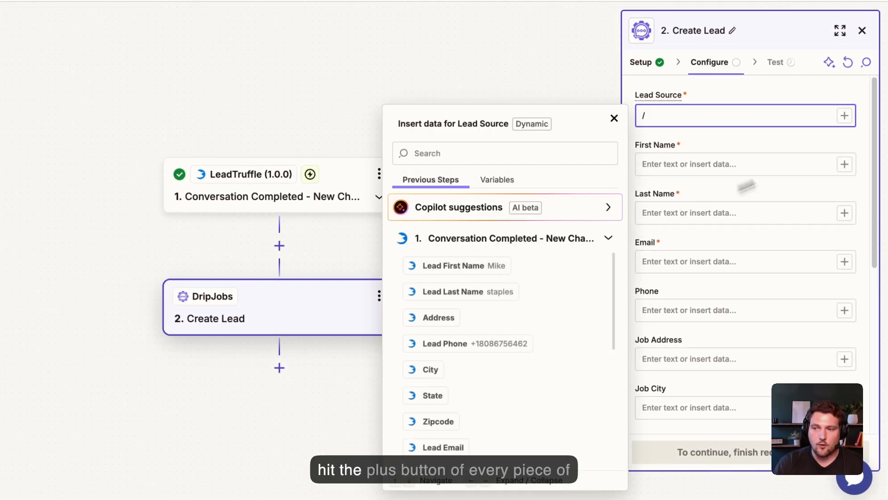
pyautogui.scroll(-10, 561, 272)
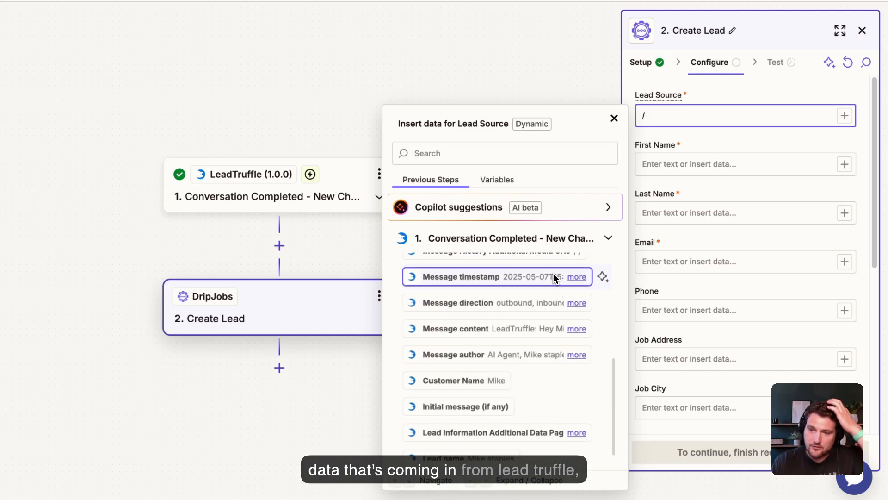
pyautogui.scroll(10, 507, 296)
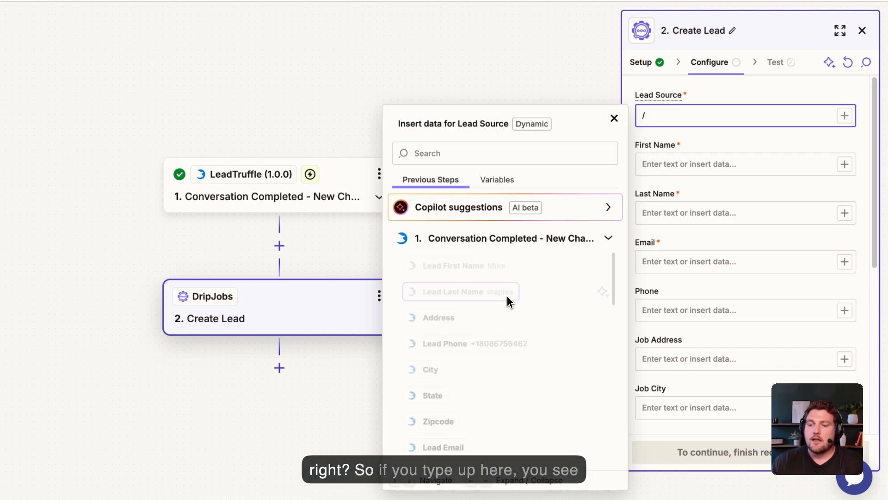
pyautogui.click(444, 153)
pyautogui.write('source')
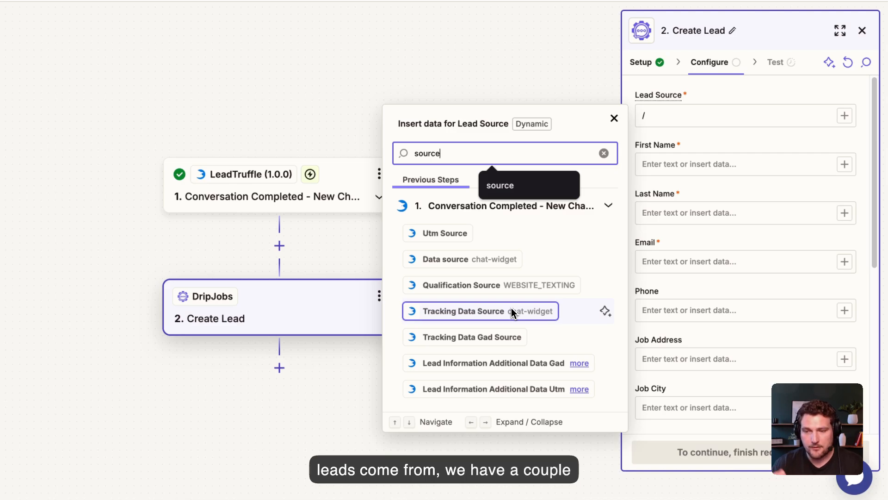
pyautogui.click(693, 117)
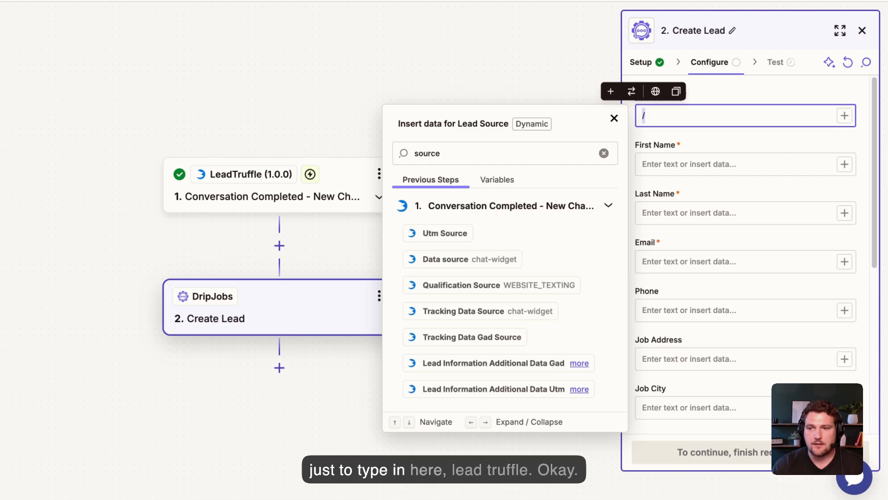
pyautogui.press('BackSpace')
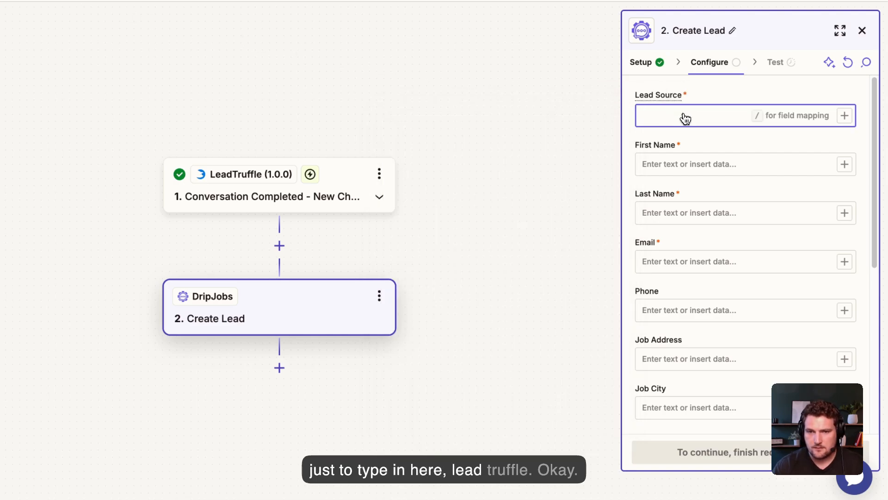
pyautogui.write('LeadTruffle')
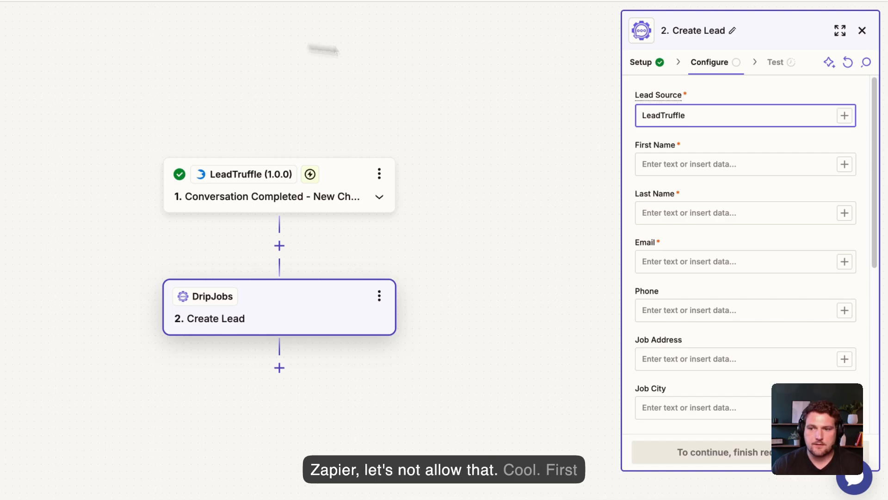
# Step: Map LeadTruffle's Lead First Name into the First Name field
pyautogui.click(673, 162)
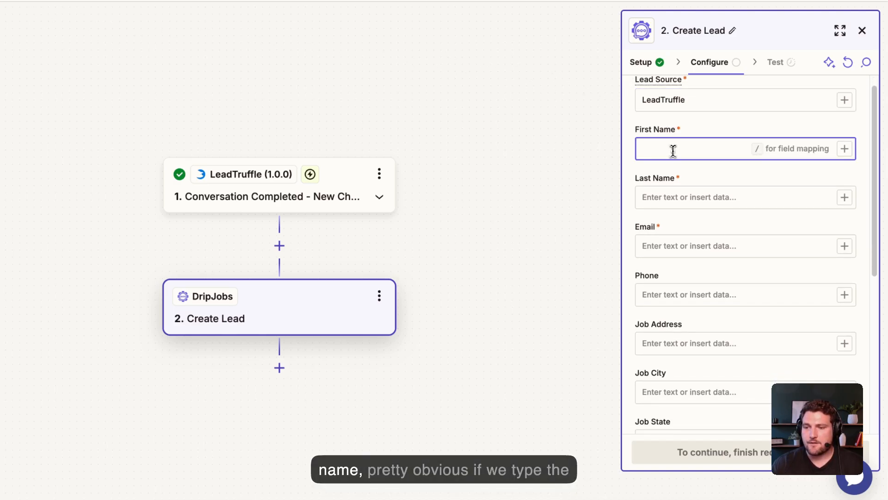
pyautogui.write('/')
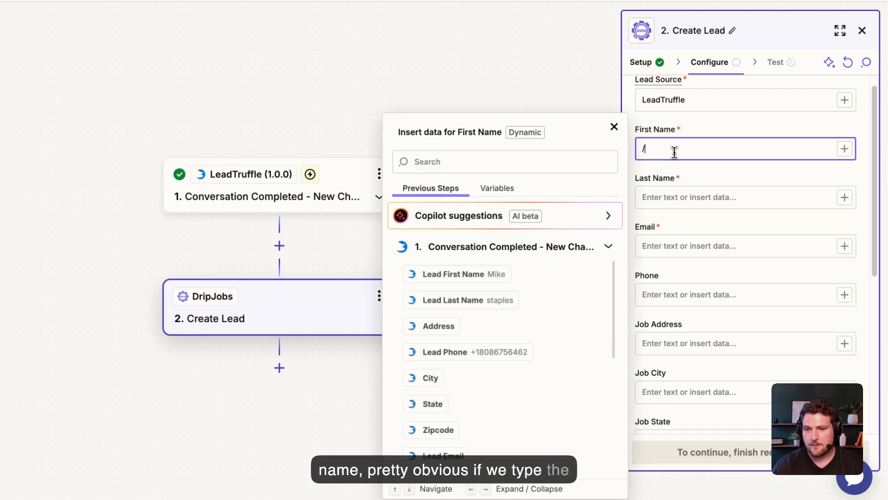
pyautogui.click(458, 162)
pyautogui.write('First')
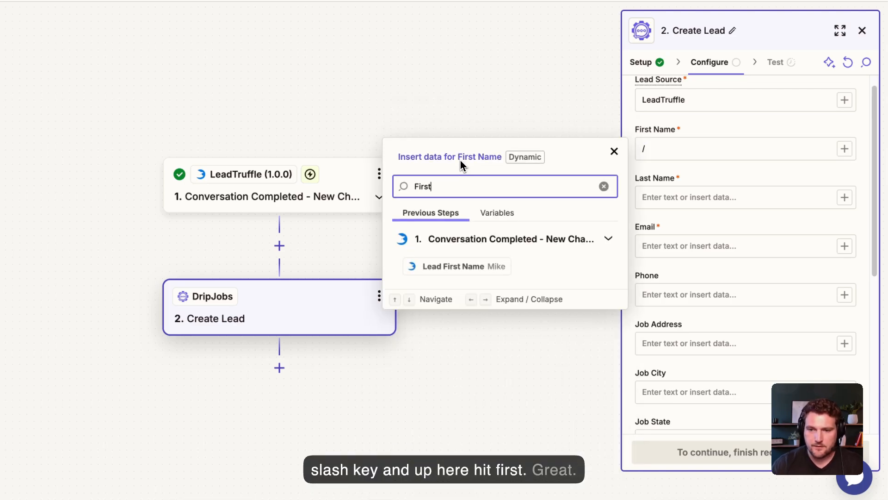
pyautogui.click(468, 264)
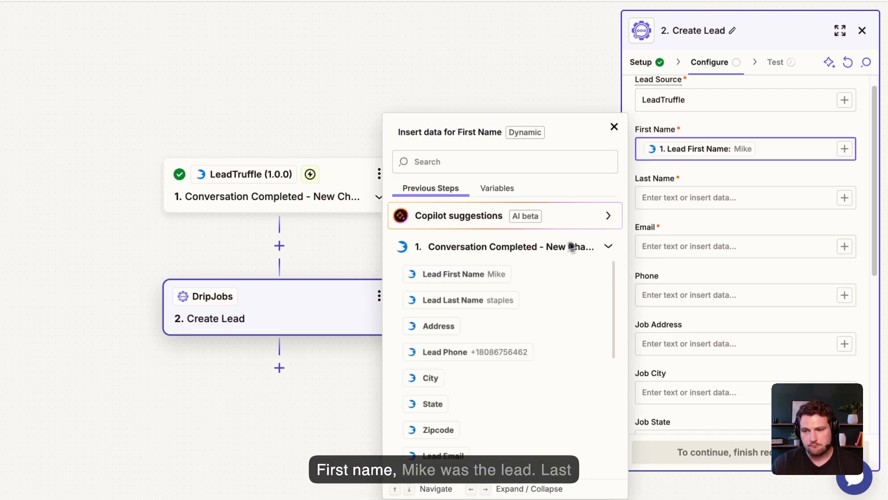
# Step: Map LeadTruffle's Lead Last Name into the Last Name field
pyautogui.click(667, 200)
pyautogui.write('/')
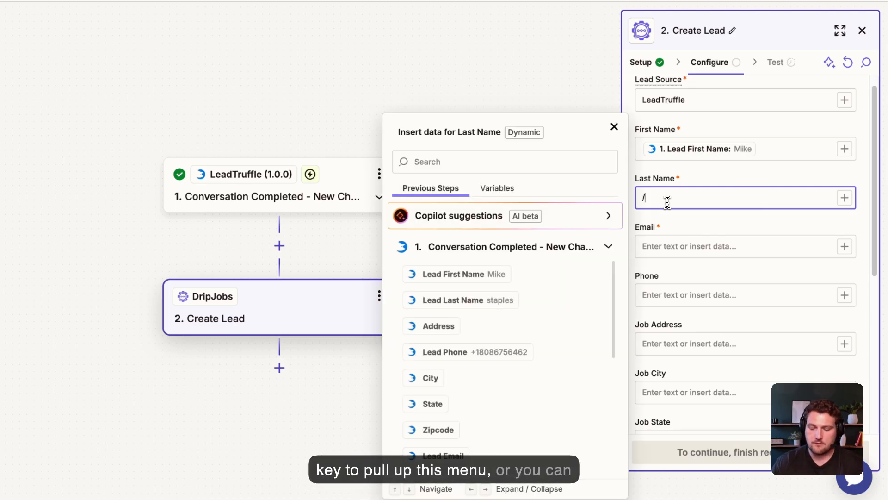
pyautogui.press('BackSpace')
pyautogui.click(845, 198)
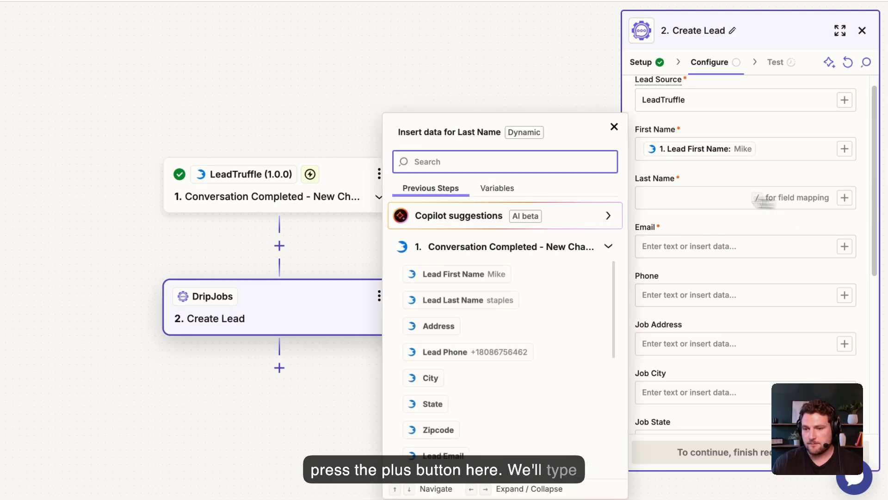
pyautogui.click(502, 170)
pyautogui.write('last')
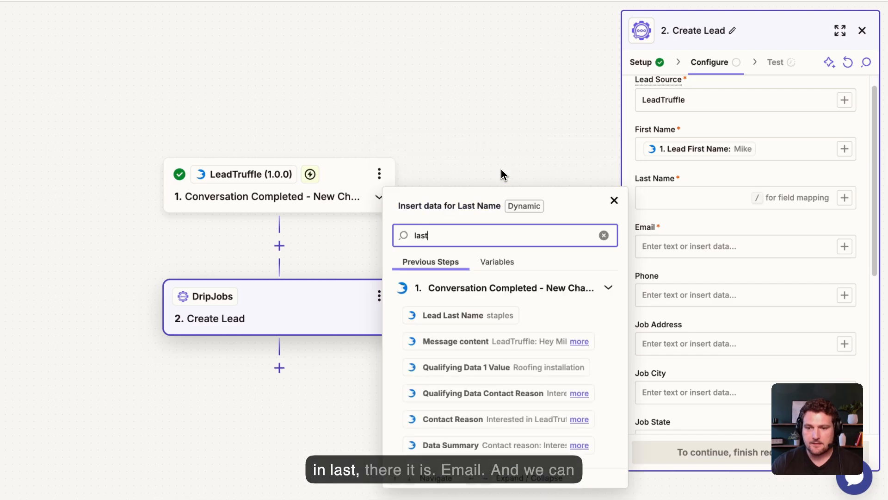
pyautogui.click(501, 312)
# Step: Replace the empty Lead Email mapping with a fixed placeholder email address in the Email field
pyautogui.click(671, 249)
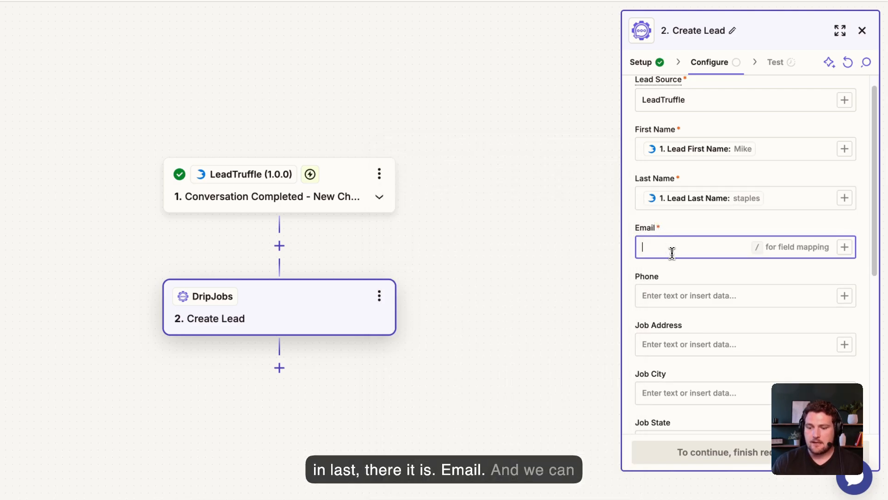
pyautogui.write('/e')
pyautogui.press('BackSpace')
pyautogui.press('BackSpace')
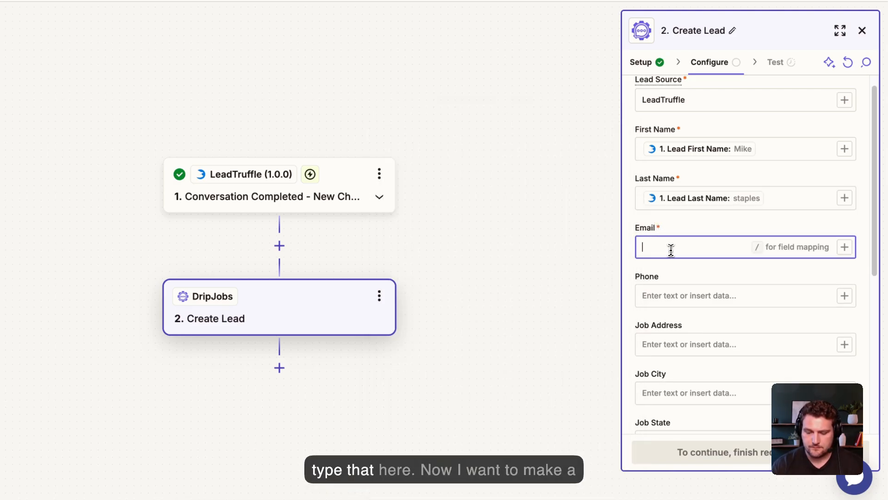
pyautogui.write('/ema')
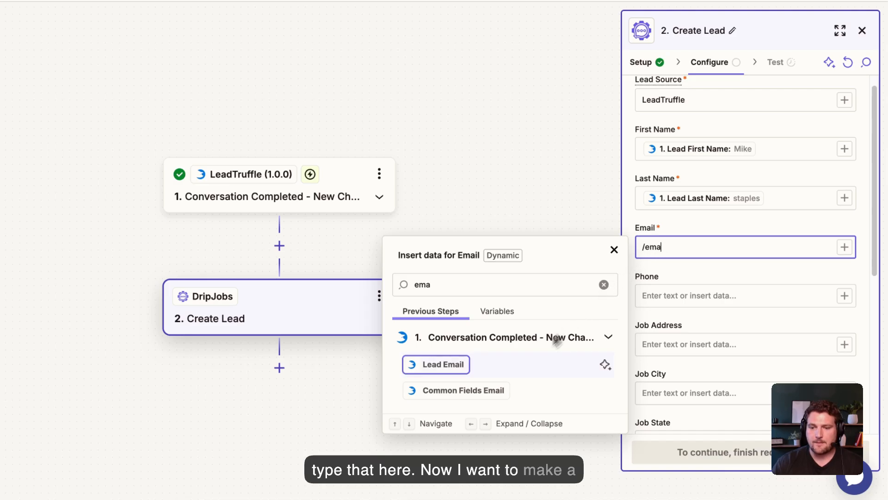
pyautogui.click(465, 368)
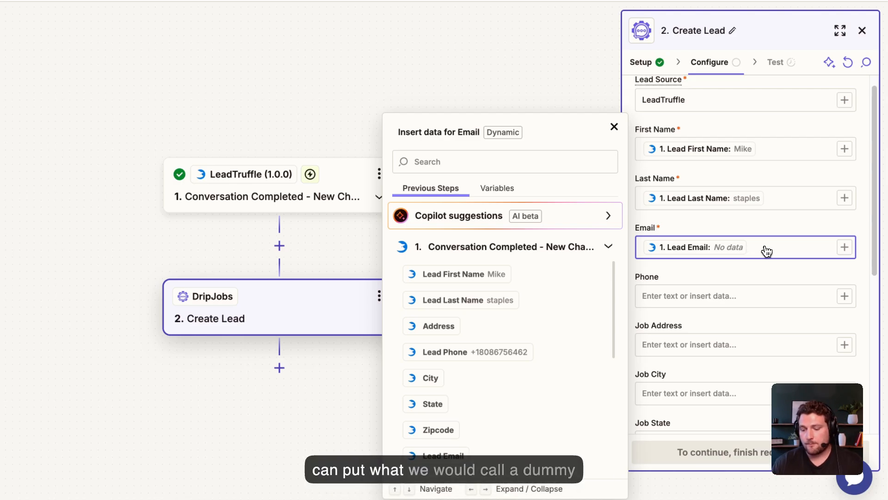
pyautogui.press('BackSpace')
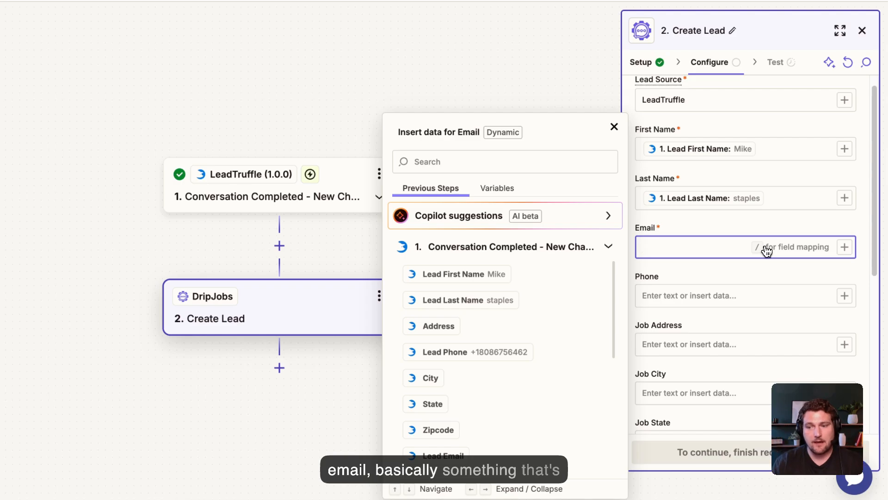
pyautogui.click(615, 127)
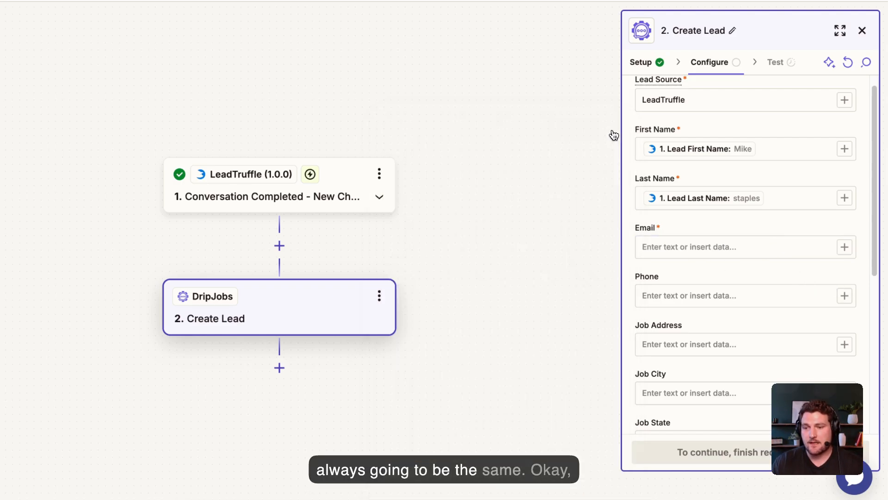
pyautogui.click(669, 240)
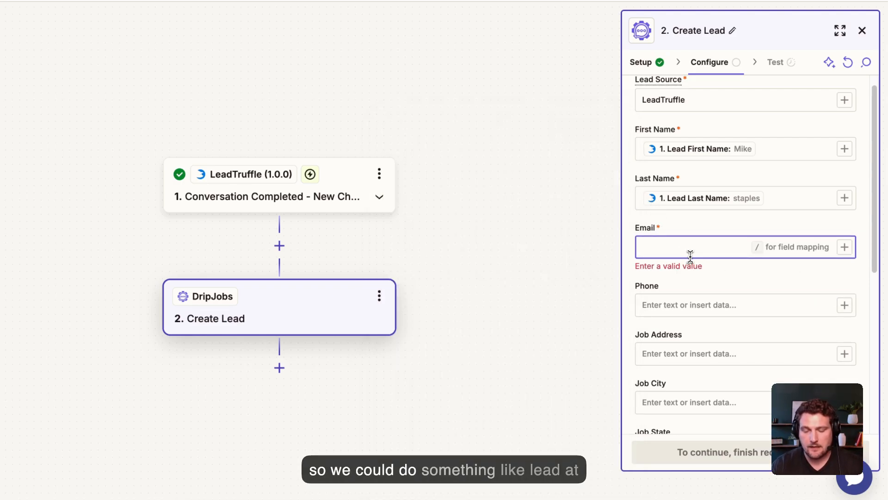
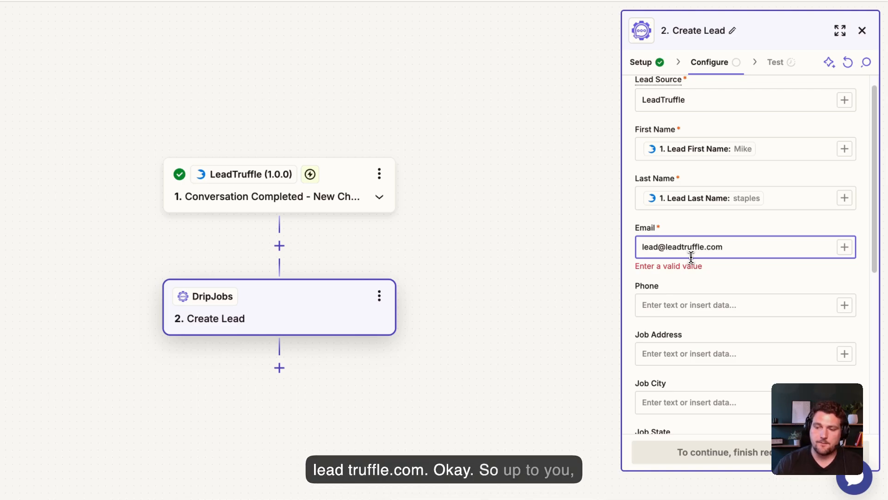
pyautogui.click(733, 267)
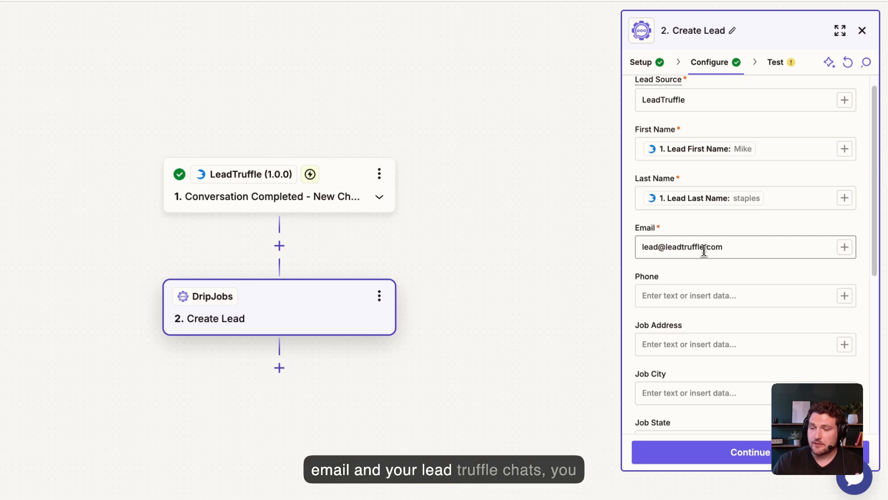
# Step: Check the placeholder address entered in the Email field
pyautogui.tripleClick(734, 245)
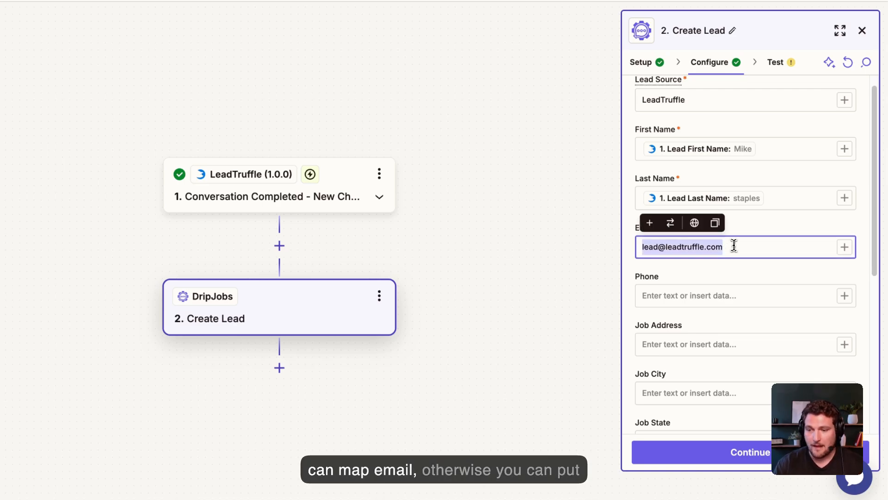
pyautogui.click(748, 266)
pyautogui.tripleClick(759, 244)
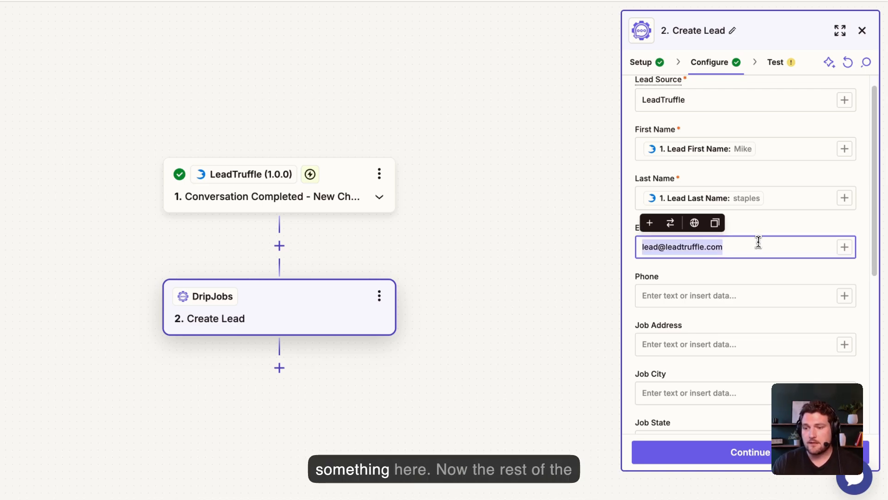
pyautogui.click(756, 260)
pyautogui.scroll(-1, 746, 265)
pyautogui.scroll(-6, 744, 266)
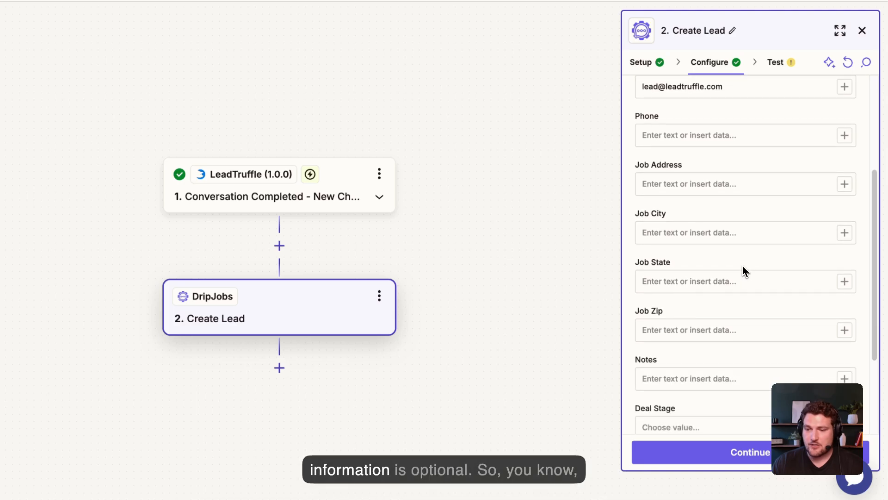
pyautogui.scroll(5, 698, 264)
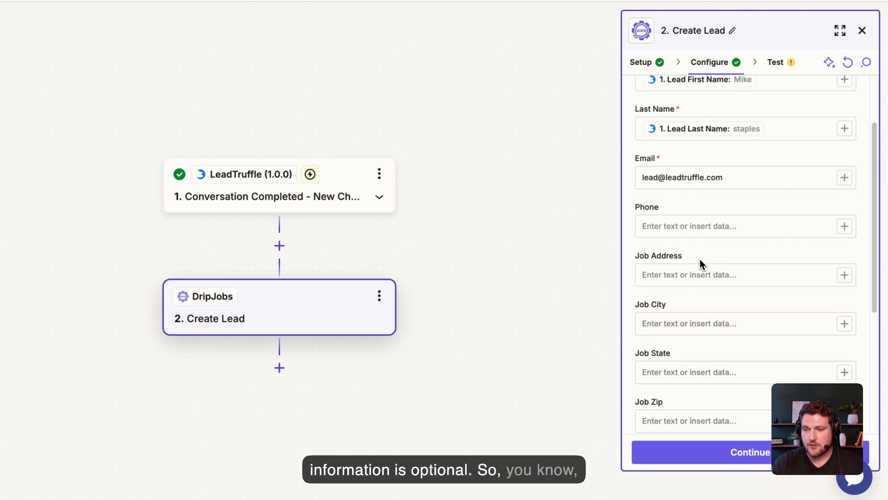
# Step: Map LeadTruffle's Lead Phone into the Phone field using a /phone search
pyautogui.click(669, 264)
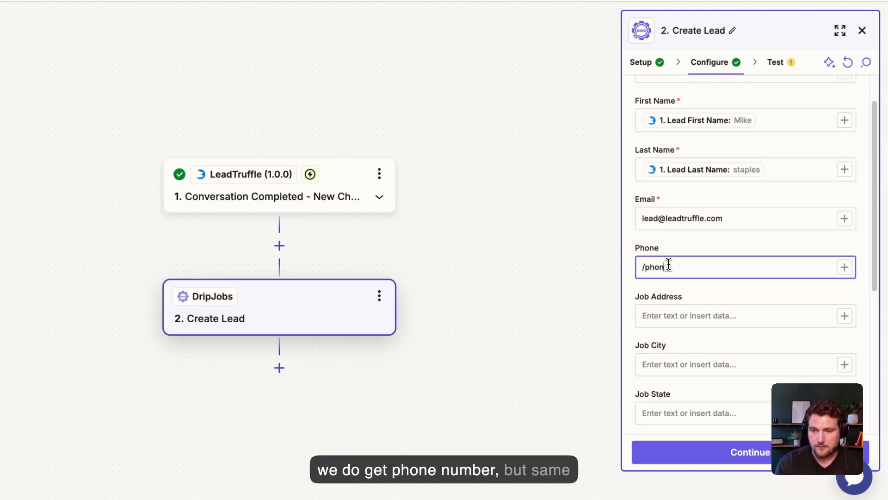
pyautogui.write('/phon')
pyautogui.press('BackSpace')
pyautogui.press('BackSpace')
pyautogui.press('BackSpace')
pyautogui.press('BackSpace')
pyautogui.write('po')
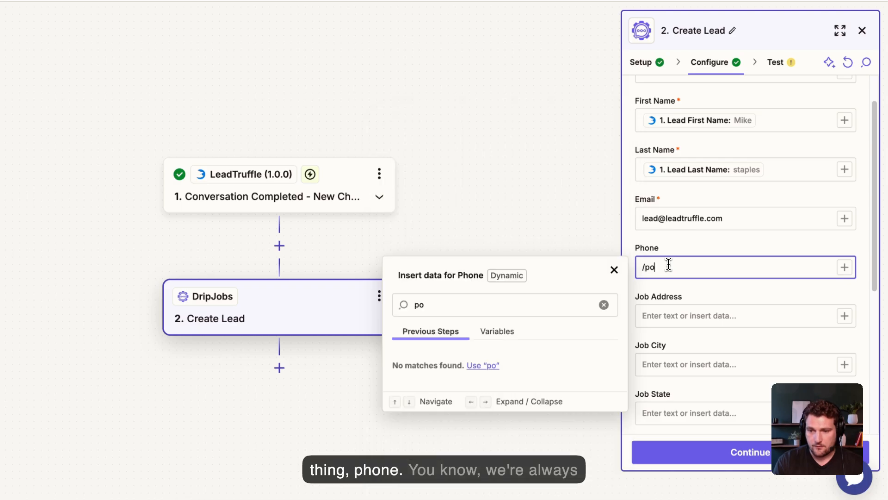
pyautogui.write('h')
pyautogui.press('BackSpace')
pyautogui.press('BackSpace')
pyautogui.write('hone')
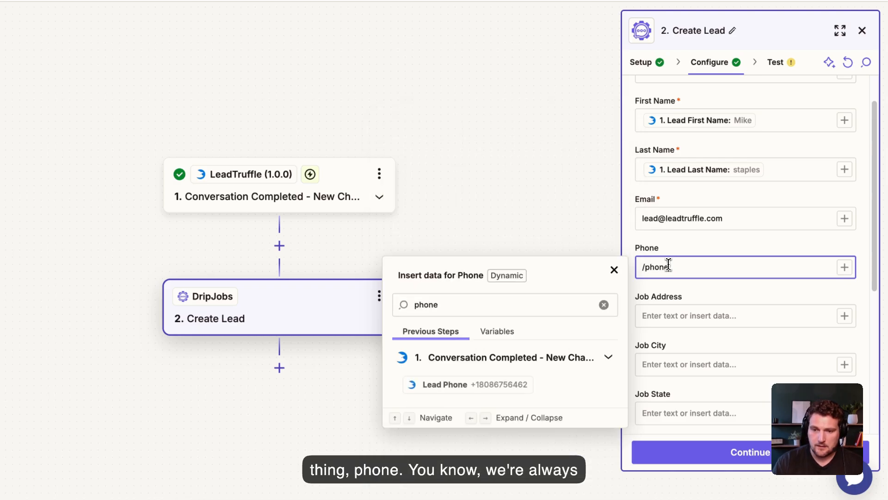
pyautogui.click(484, 384)
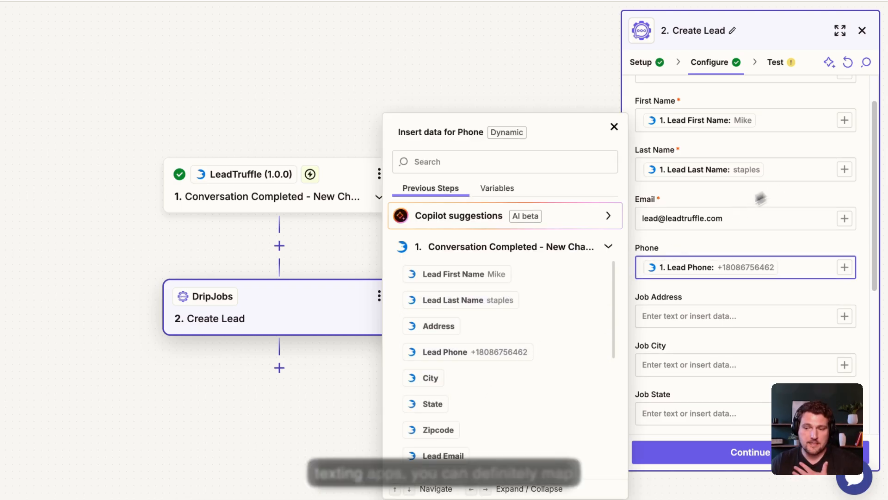
pyautogui.scroll(-1, 683, 277)
pyautogui.click(682, 289)
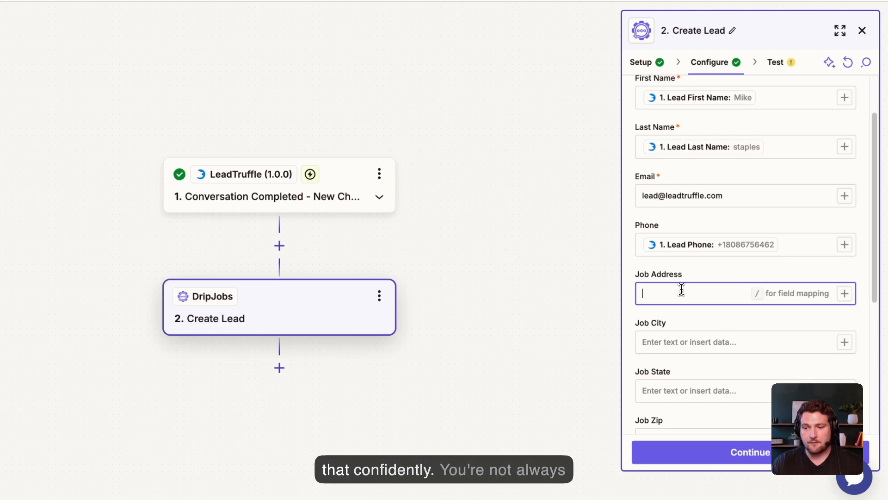
pyautogui.write('/add')
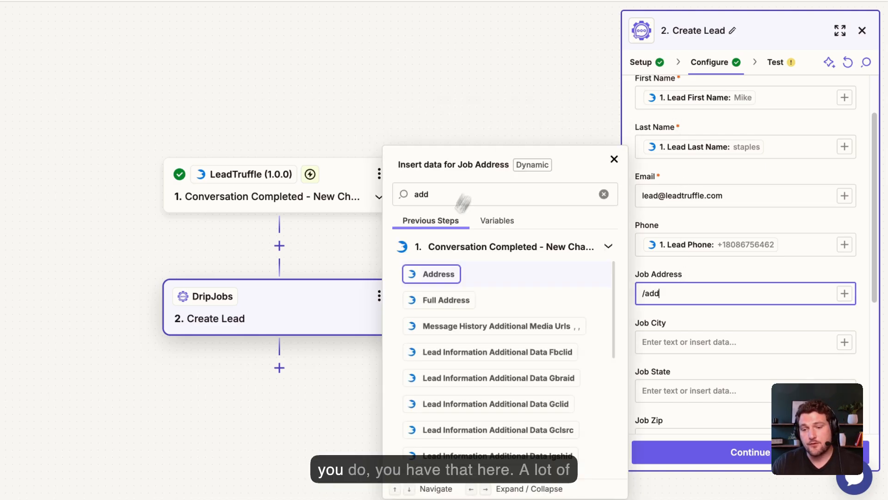
pyautogui.click(437, 274)
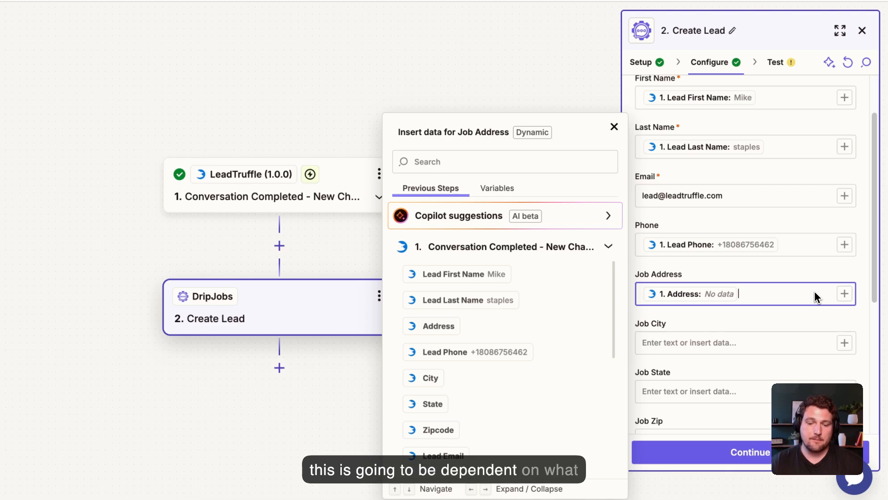
pyautogui.click(612, 132)
pyautogui.press('BackSpace')
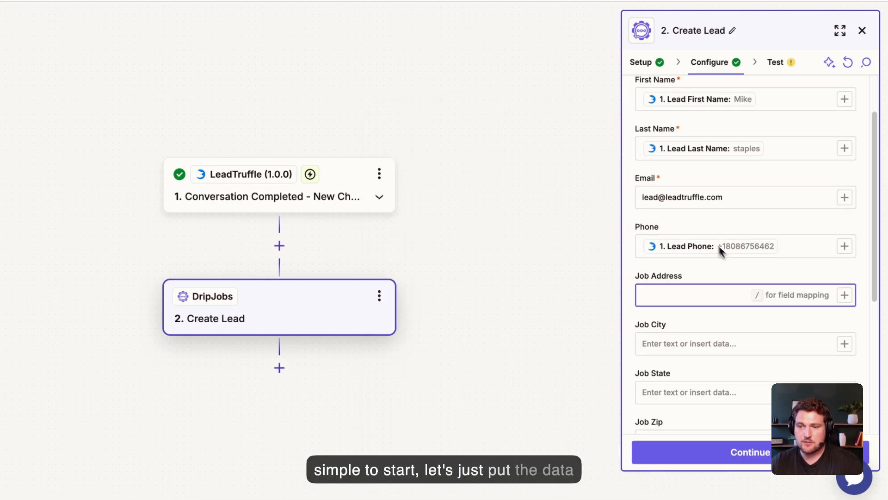
pyautogui.scroll(2, 712, 238)
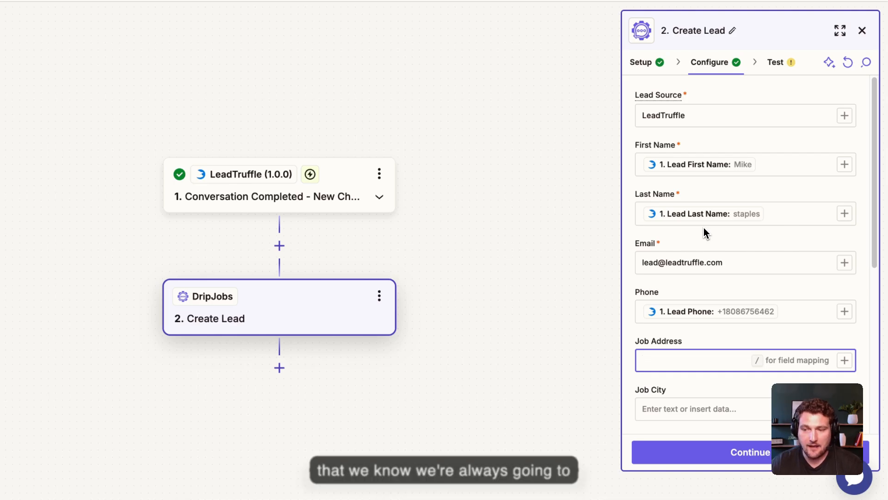
pyautogui.scroll(-1, 726, 267)
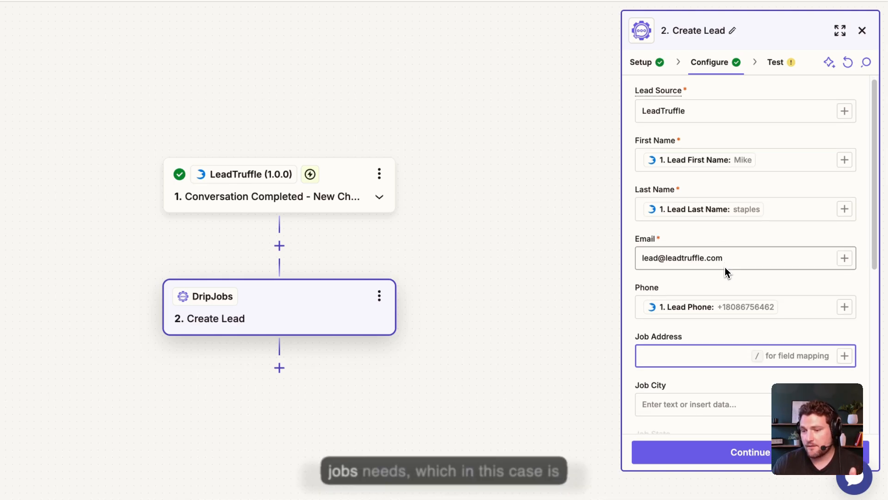
pyautogui.scroll(-5, 724, 287)
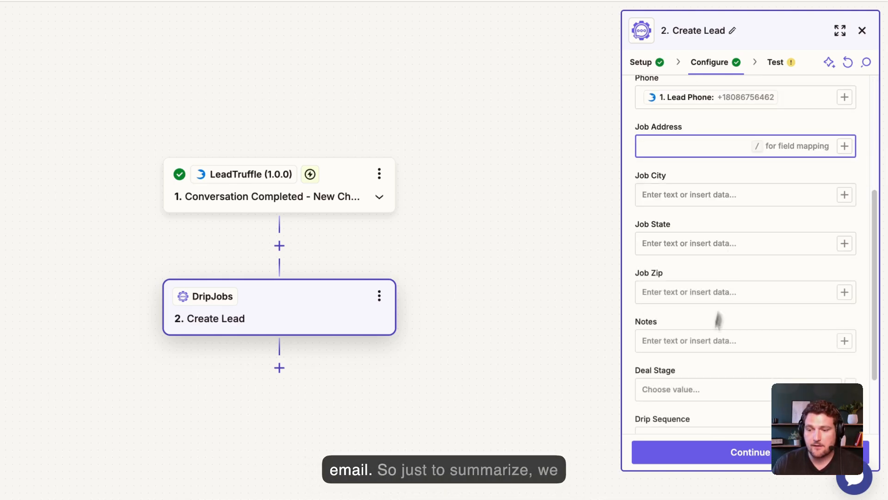
pyautogui.scroll(5, 686, 347)
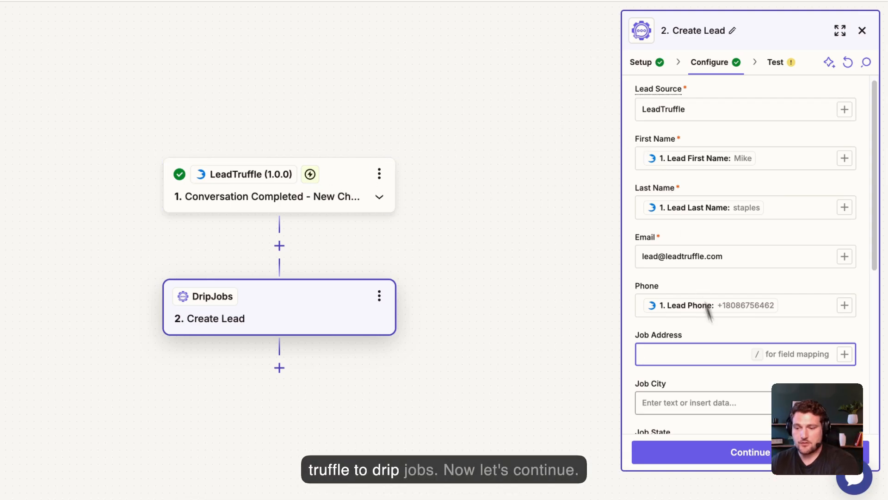
# Step: Review the Data in list and run the Create Lead test, sending a sample lead to DripJobs
pyautogui.click(734, 452)
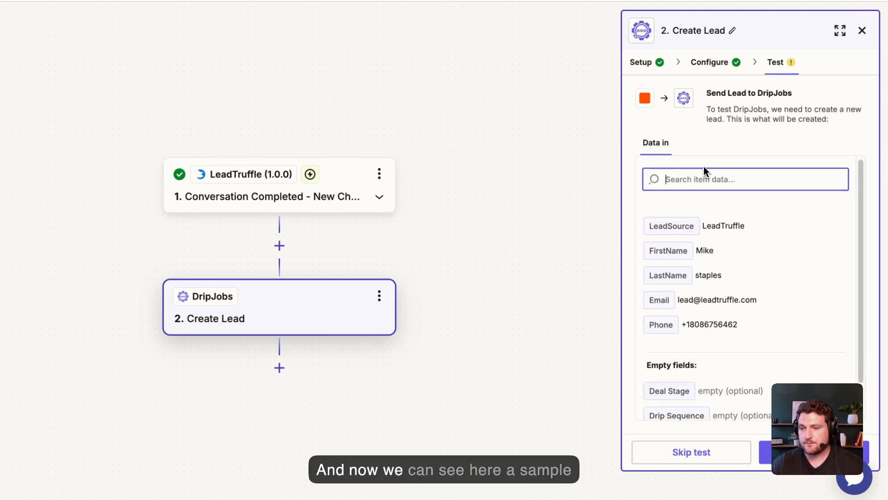
pyautogui.scroll(-1, 741, 301)
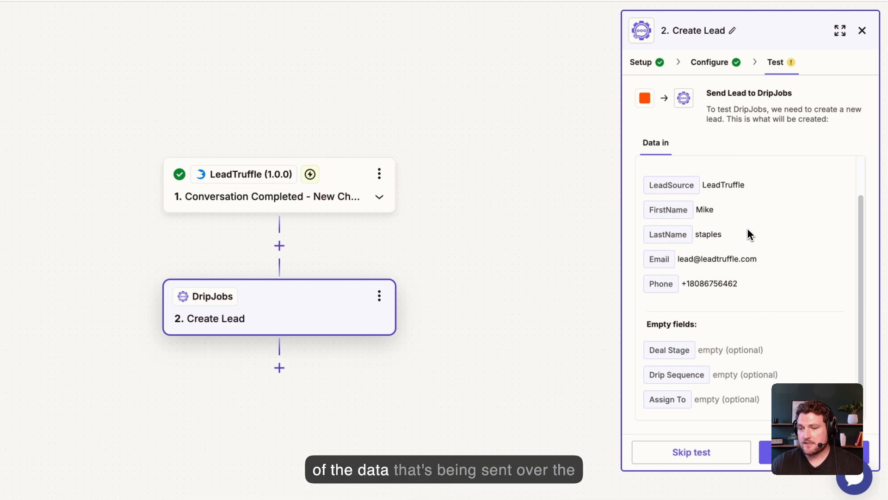
pyautogui.scroll(1, 731, 227)
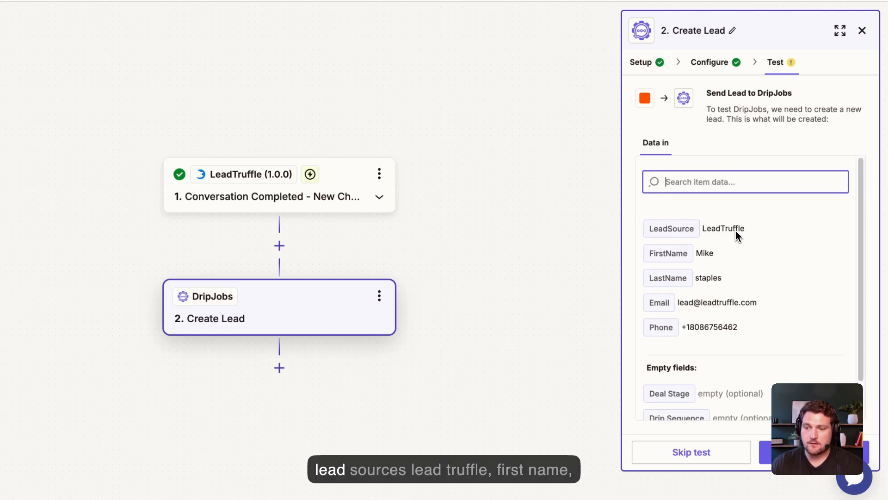
pyautogui.scroll(-1, 716, 303)
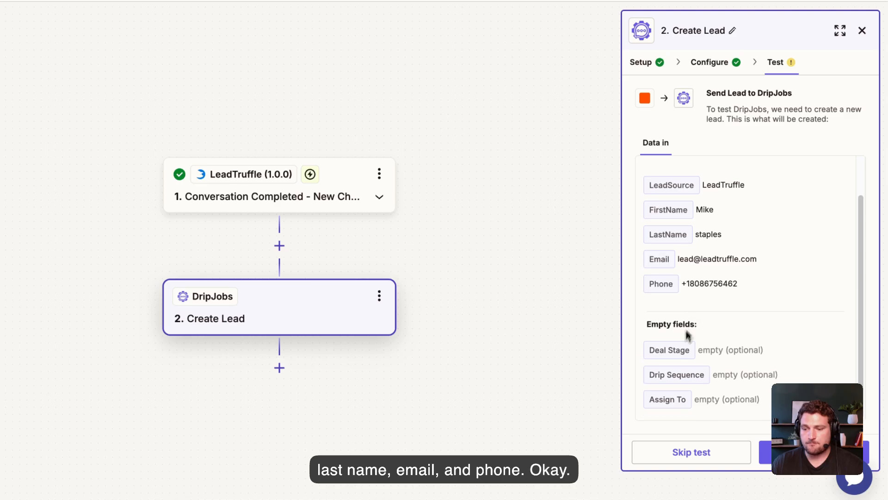
pyautogui.click(814, 453)
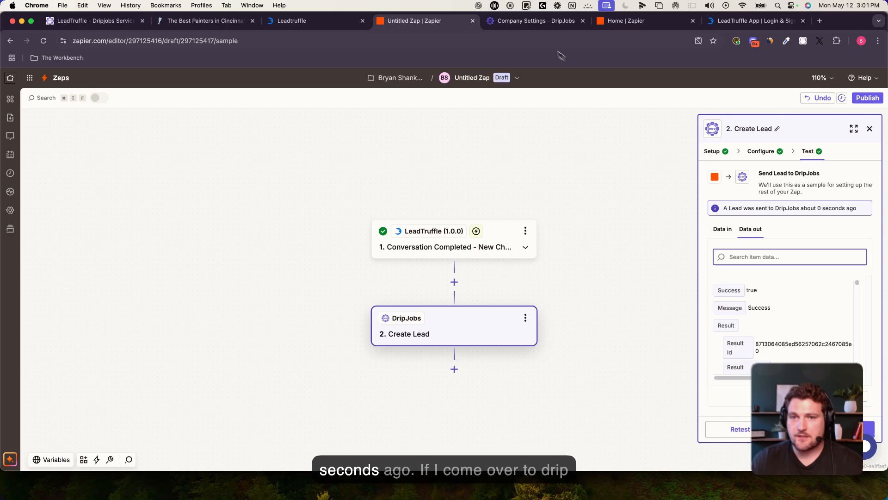
# Step: Find the test lead under Cold Leads in the Sales Pipeline and in Contacts, then return to Zapier
pyautogui.click(538, 27)
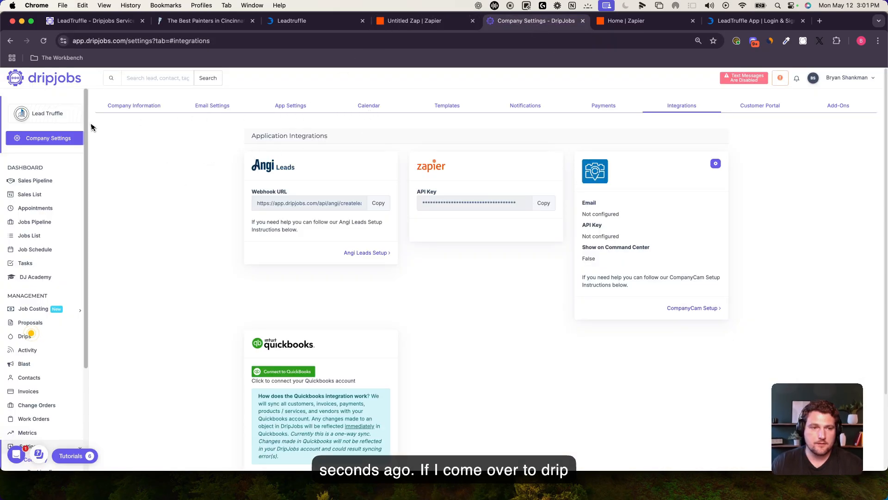
pyautogui.scroll(-1, 35, 223)
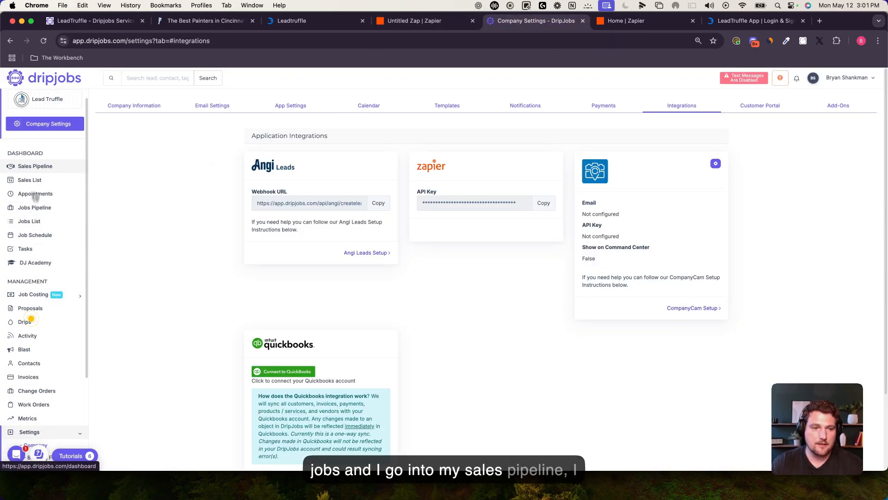
pyautogui.click(35, 166)
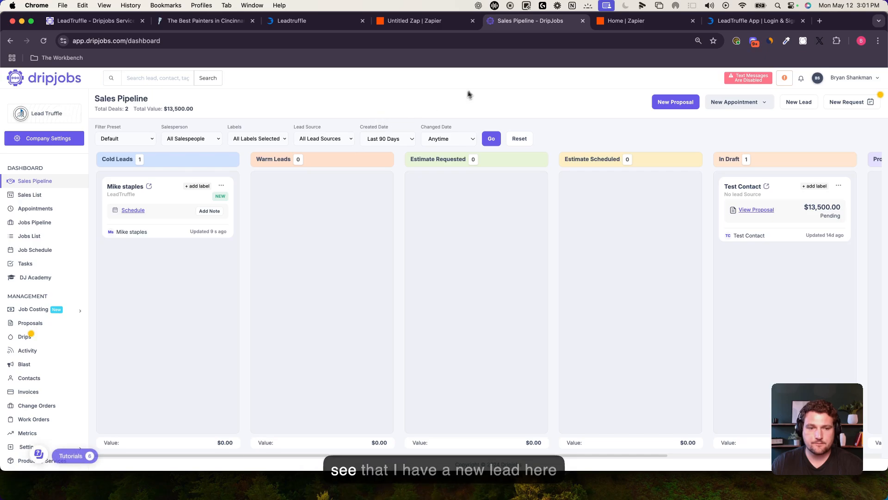
pyautogui.click(149, 189)
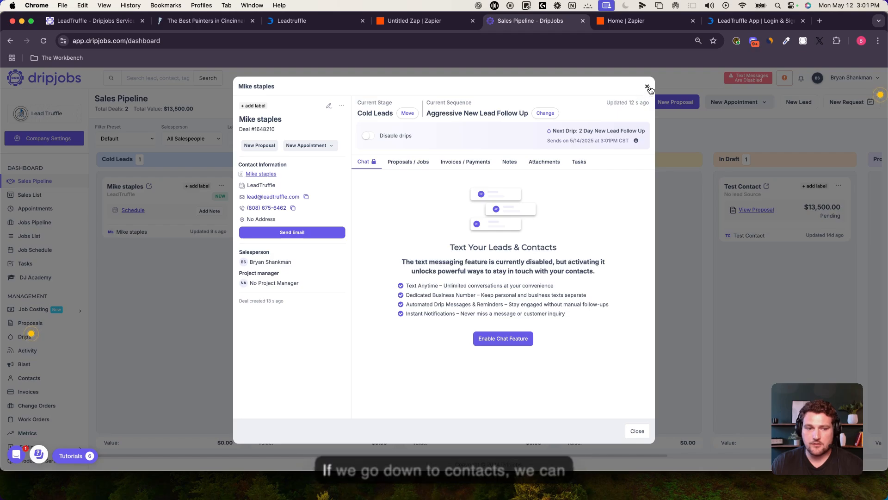
pyautogui.click(648, 86)
pyautogui.scroll(-2, 33, 300)
pyautogui.click(29, 324)
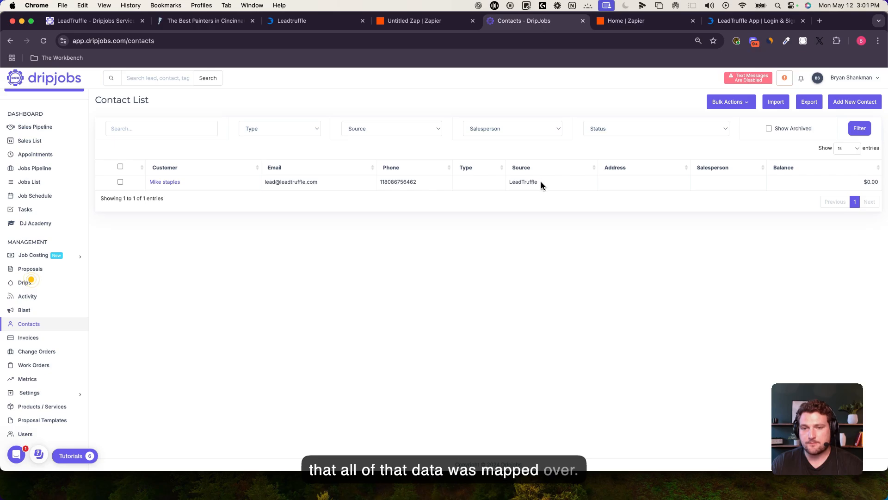
pyautogui.click(416, 24)
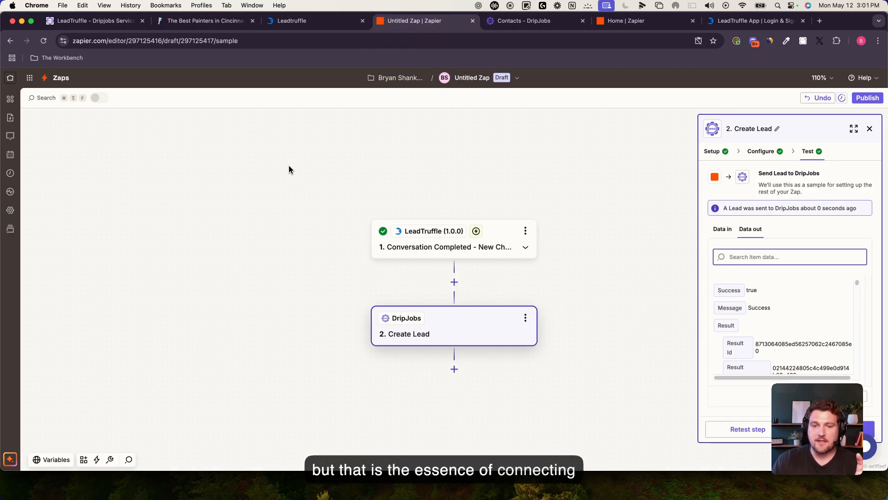